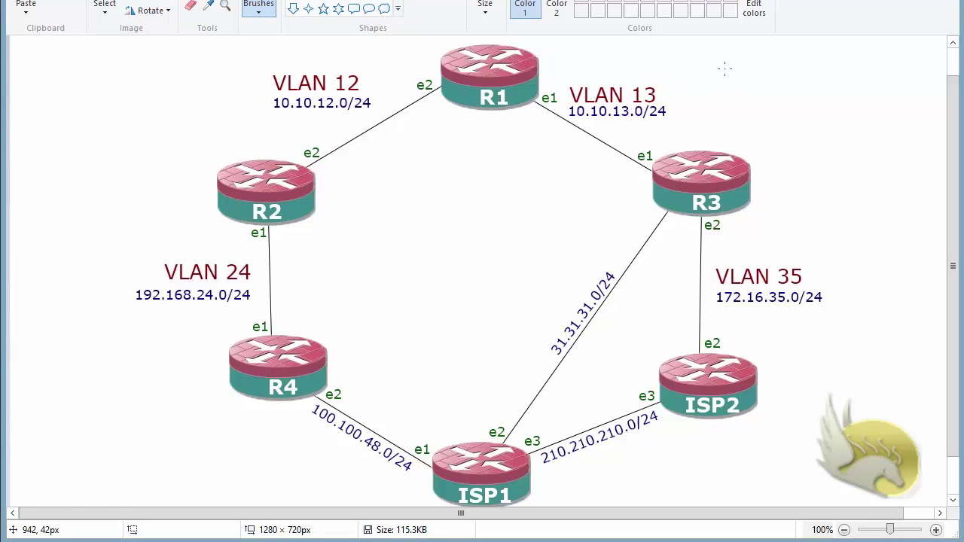
Draw blue stub lines outward from R3 and R4 and a purple outline around the network between them, with a zigzag inside.
drag(750, 181, 862, 171)
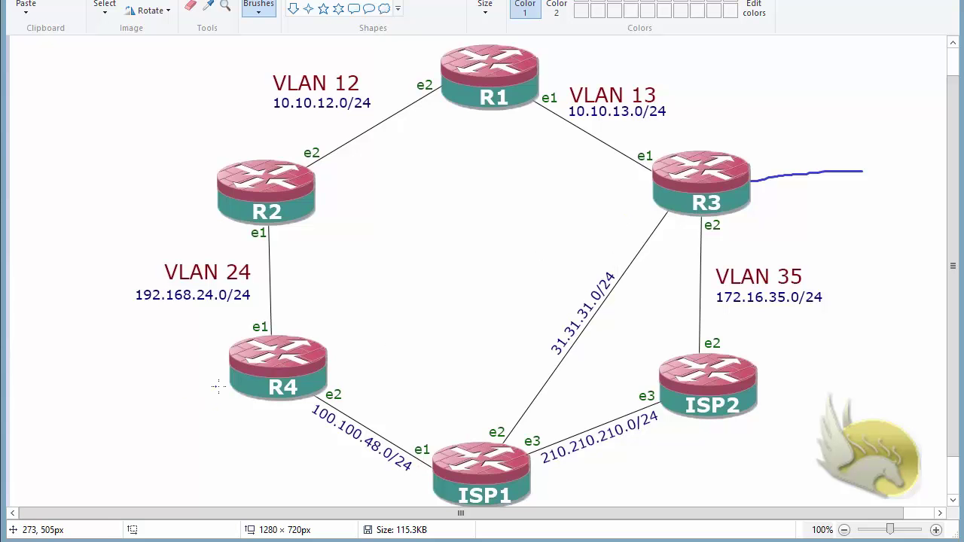
drag(228, 382, 132, 384)
mouse_move(290, 450)
mouse_down()
mouse_move(306, 419)
mouse_move(372, 378)
mouse_move(317, 335)
mouse_move(124, 318)
mouse_move(161, 182)
mouse_move(292, 65)
mouse_move(499, 65)
mouse_move(622, 51)
mouse_move(667, 136)
mouse_move(637, 197)
mouse_move(681, 218)
mouse_move(794, 233)
mouse_move(798, 450)
mouse_move(588, 515)
mouse_up()
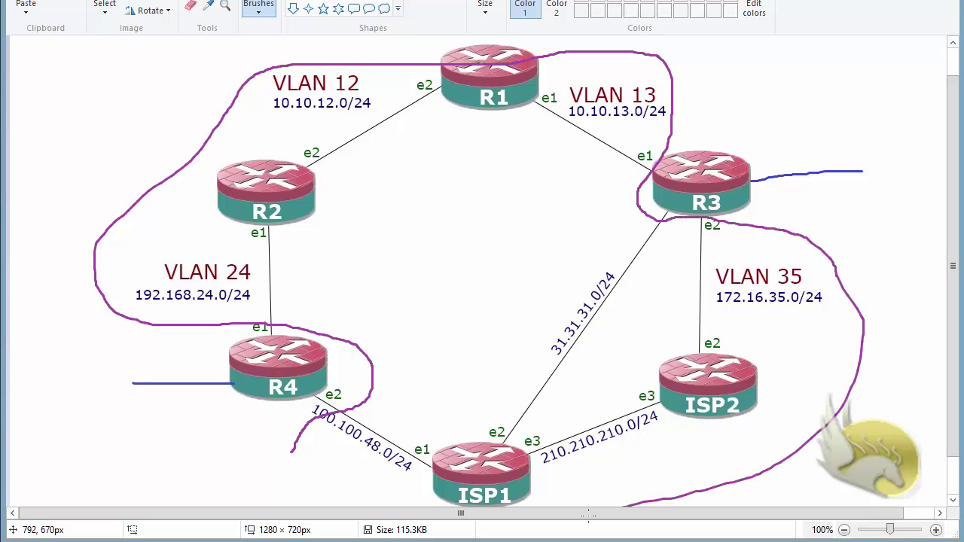
mouse_move(414, 508)
mouse_down()
mouse_move(287, 458)
mouse_move(291, 446)
mouse_up()
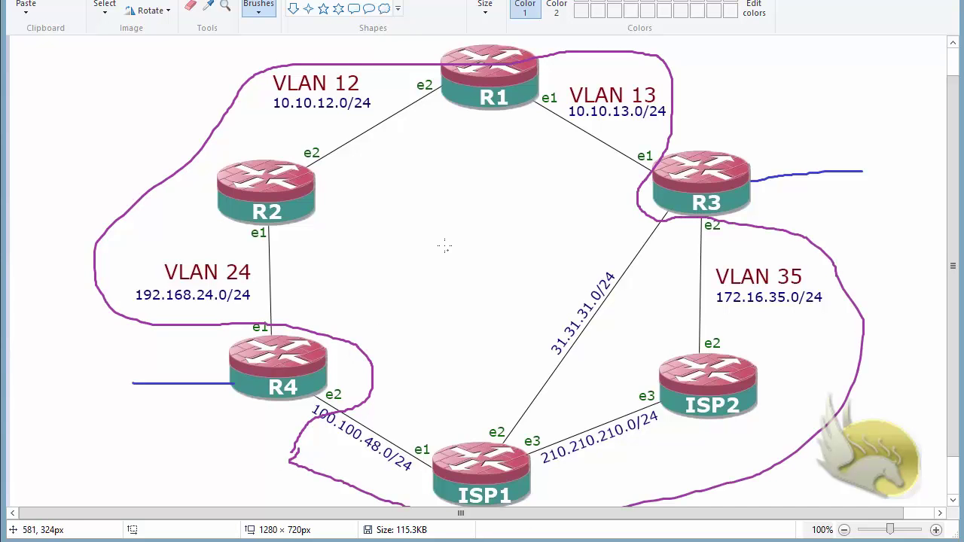
mouse_move(414, 222)
mouse_down()
mouse_move(485, 221)
mouse_move(519, 324)
mouse_move(479, 374)
mouse_up()
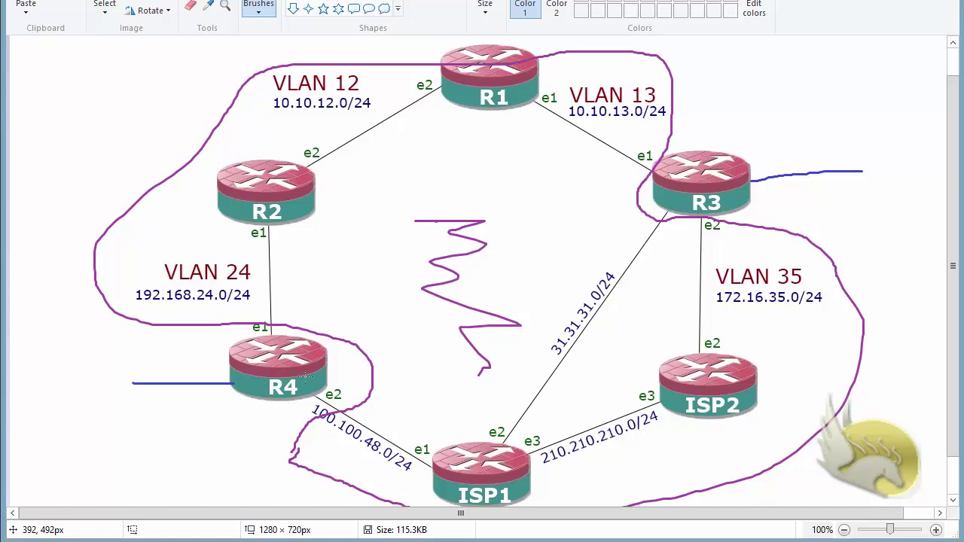
mouse_move(303, 369)
mouse_down()
mouse_move(671, 202)
mouse_move(631, 200)
mouse_move(296, 347)
mouse_up()
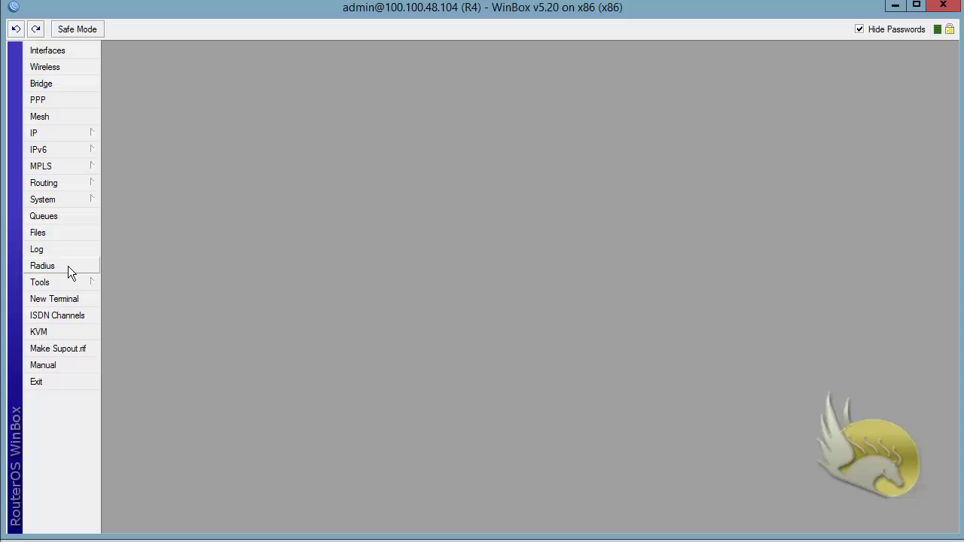
In WinBox on R4, ping 3.3.3.3 and stop the test after a few packets.
mouse_move(67, 279)
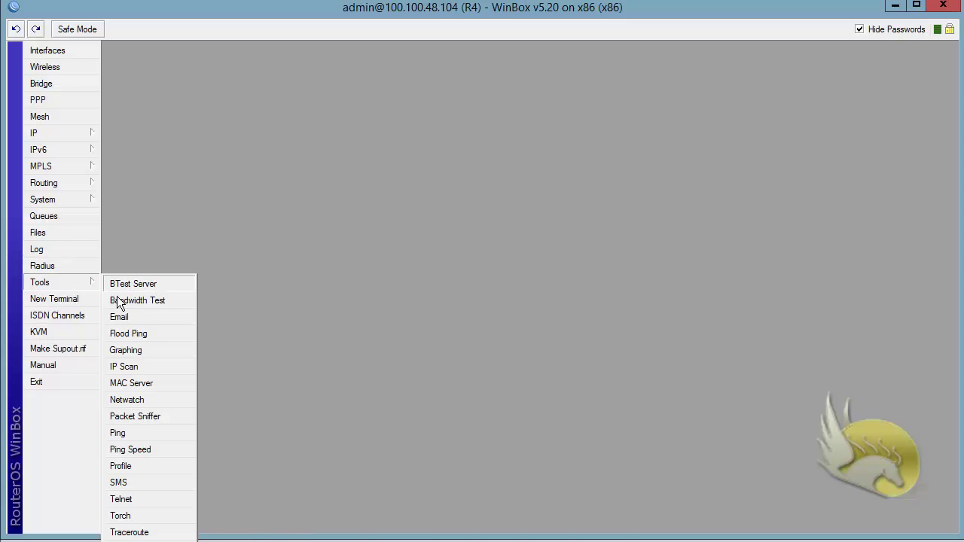
click(133, 433)
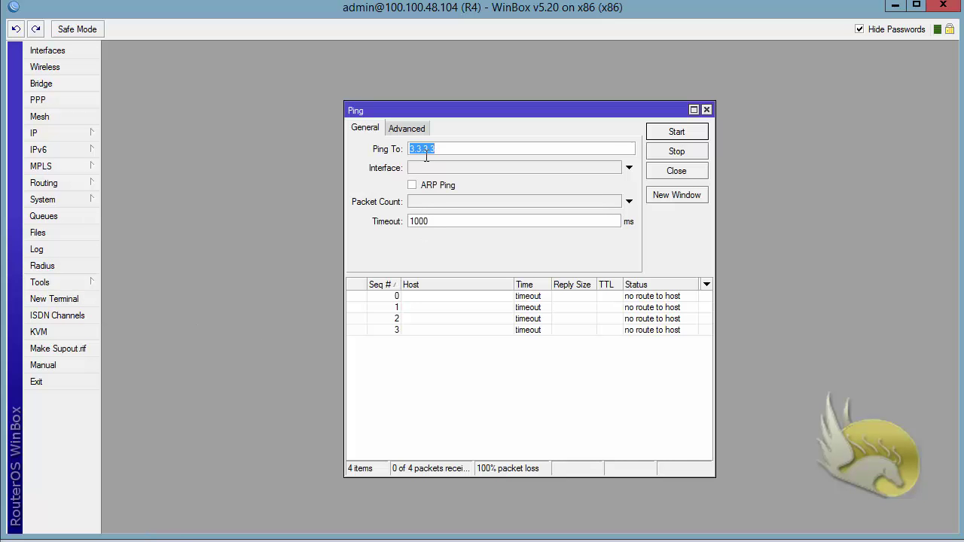
click(665, 132)
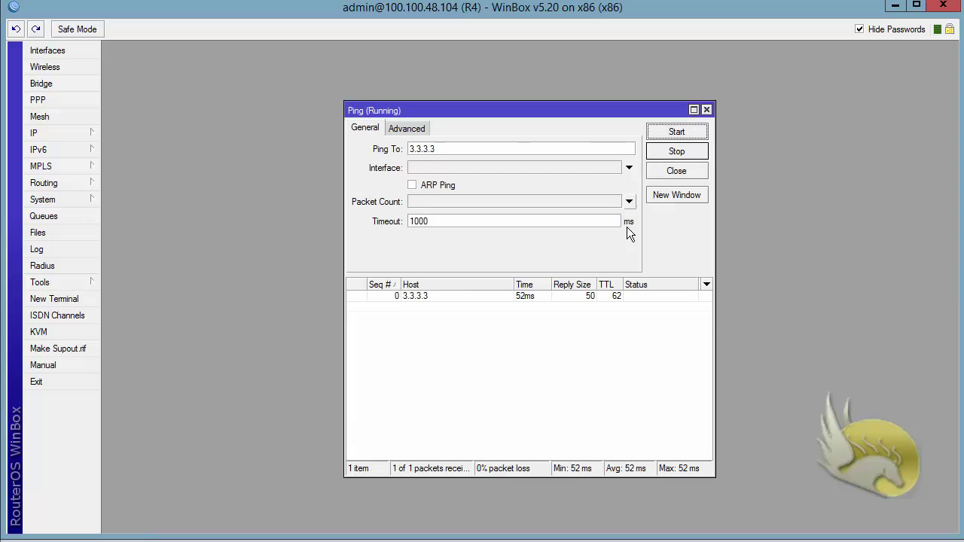
click(665, 157)
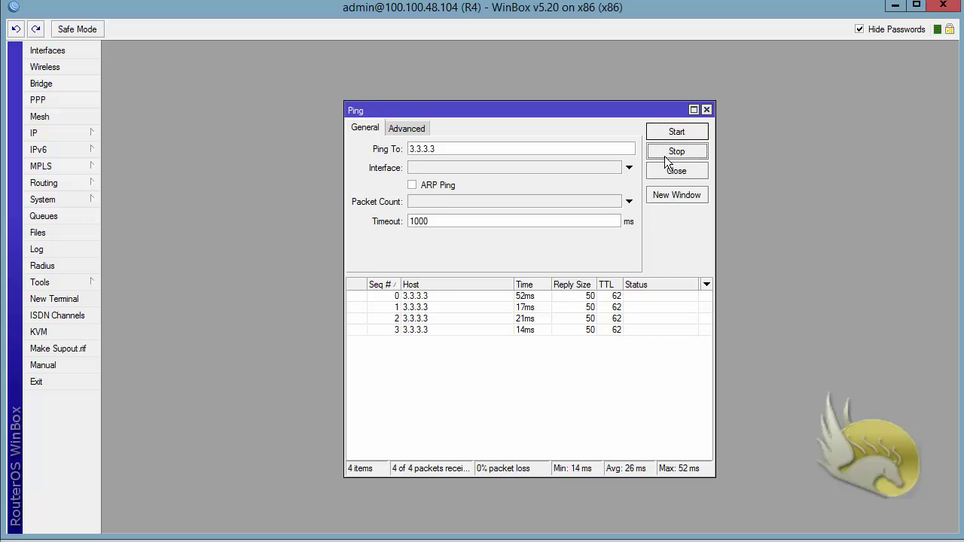
Ping 3.3.3.3 again using source address 4.4.4.4, then stop the test and close the Ping tool.
click(410, 128)
click(418, 150)
text(4.4.4.4)
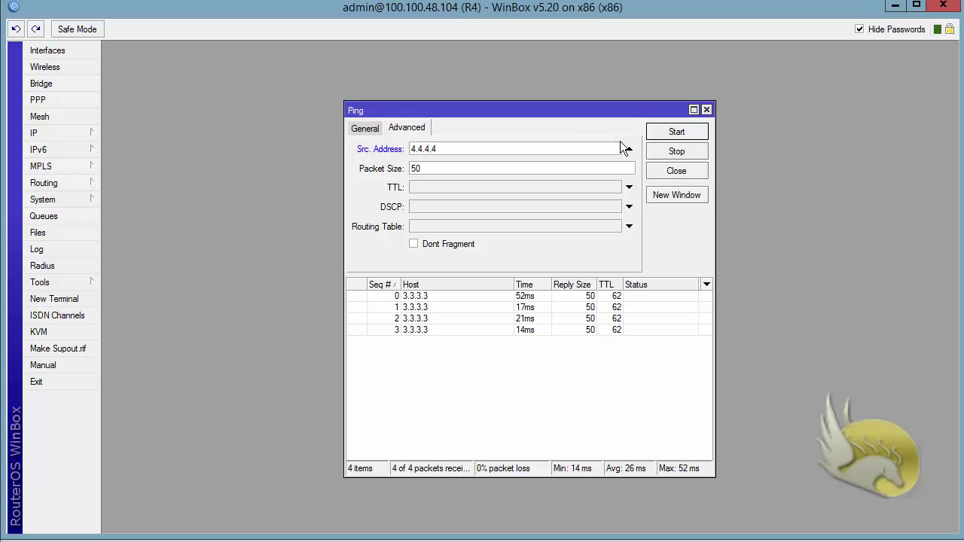
click(684, 134)
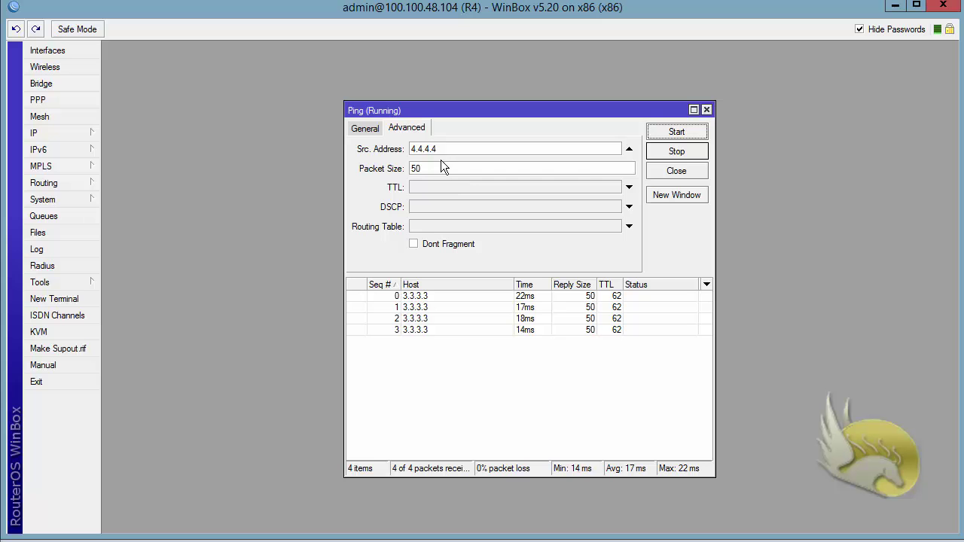
click(668, 152)
click(352, 131)
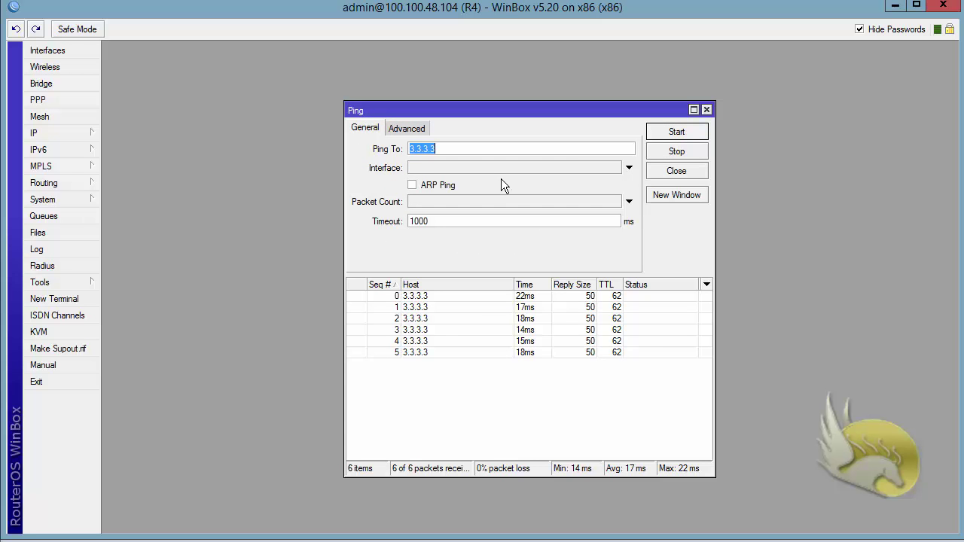
click(707, 109)
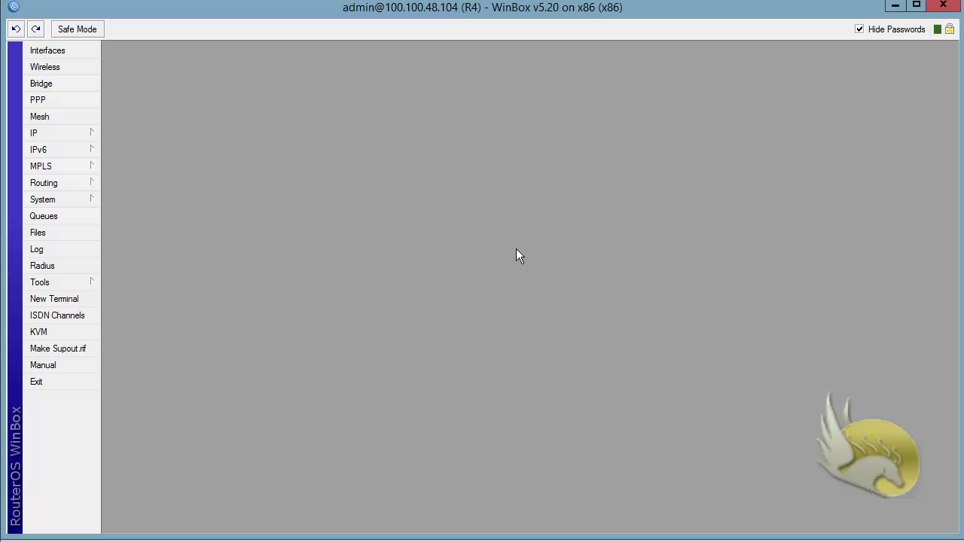
Create an IP Tunnel interface with local address 4.4.4.4 and remote address 3.3.3.3, keeping the default name.
click(67, 55)
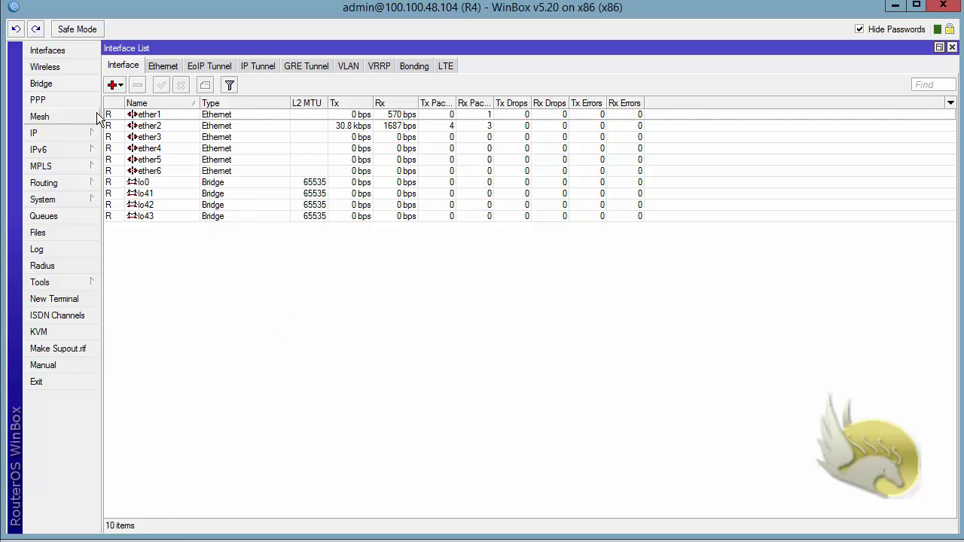
click(114, 85)
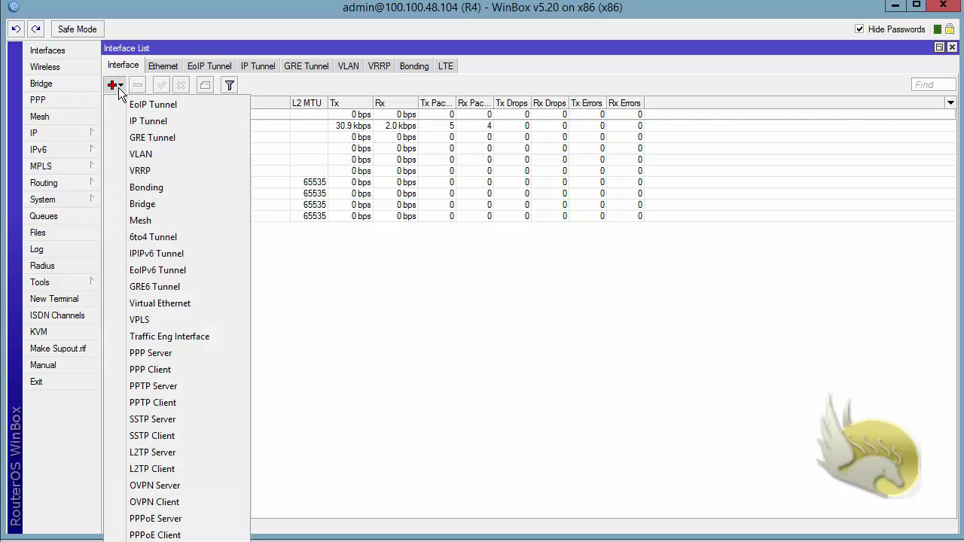
click(151, 122)
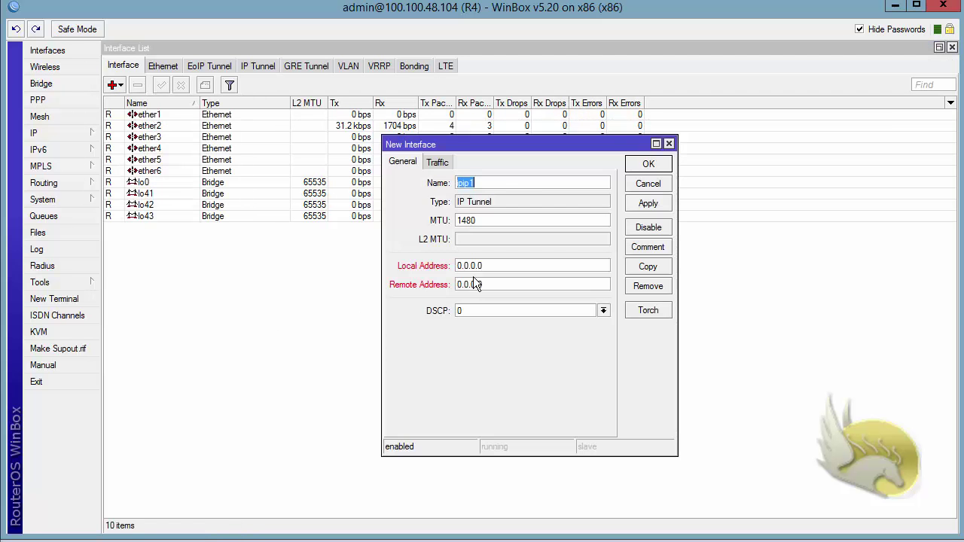
double_click(497, 266)
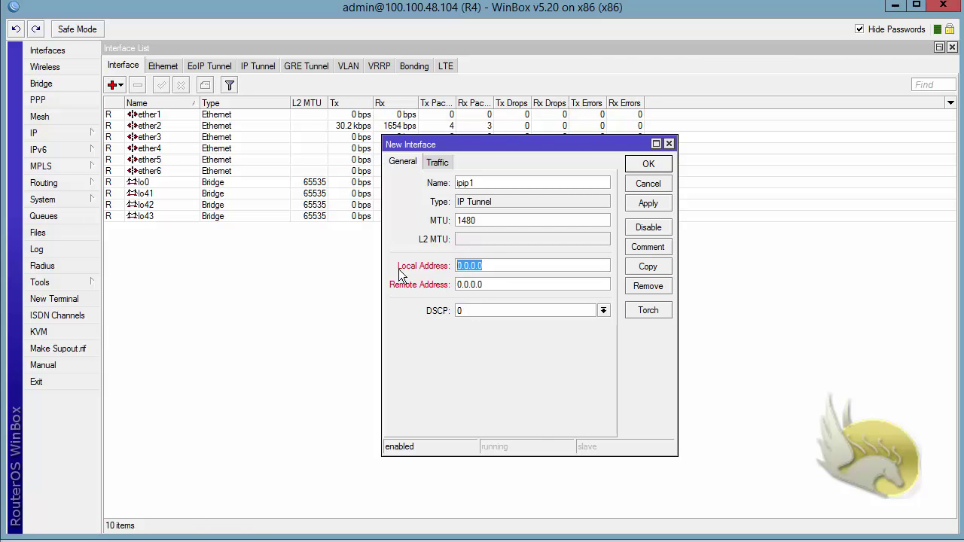
text(4.4.4.4)
drag(479, 284, 420, 290)
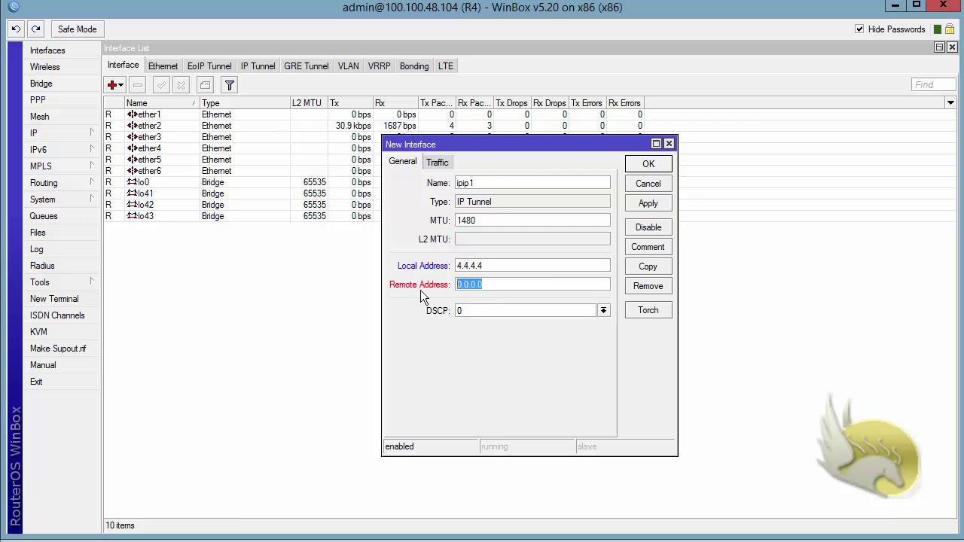
text(3.3.3.3)
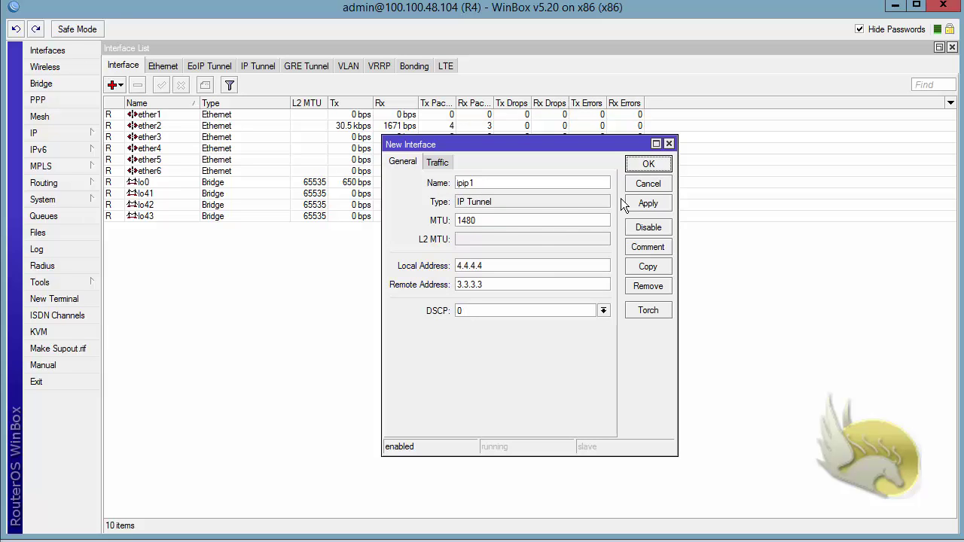
click(648, 164)
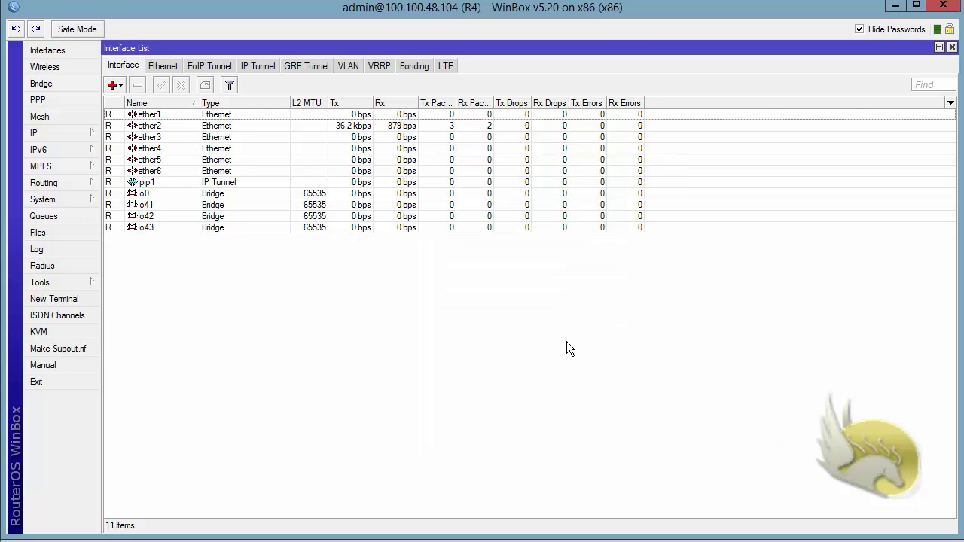
Add the IP address 66.66.66.4/24 to the ipip1 tunnel interface.
click(63, 132)
click(149, 166)
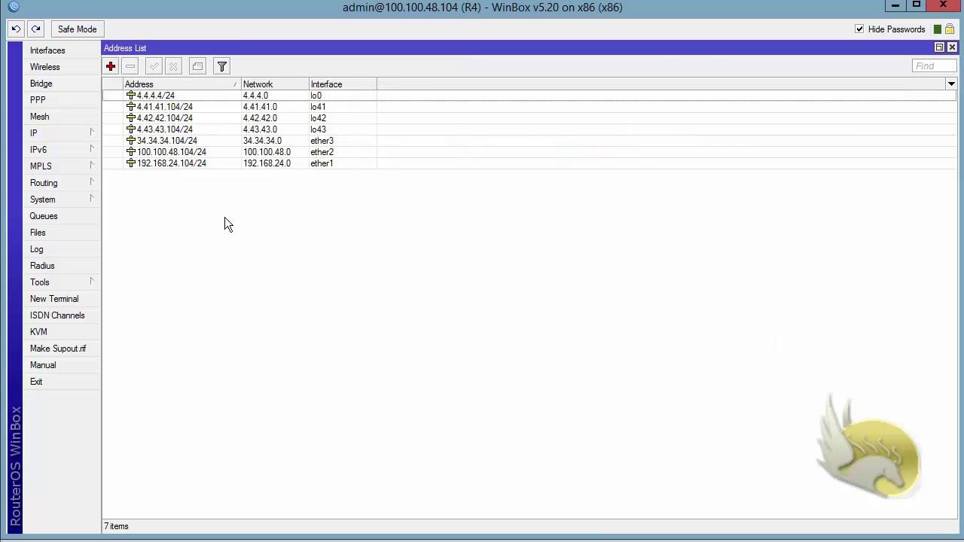
click(111, 67)
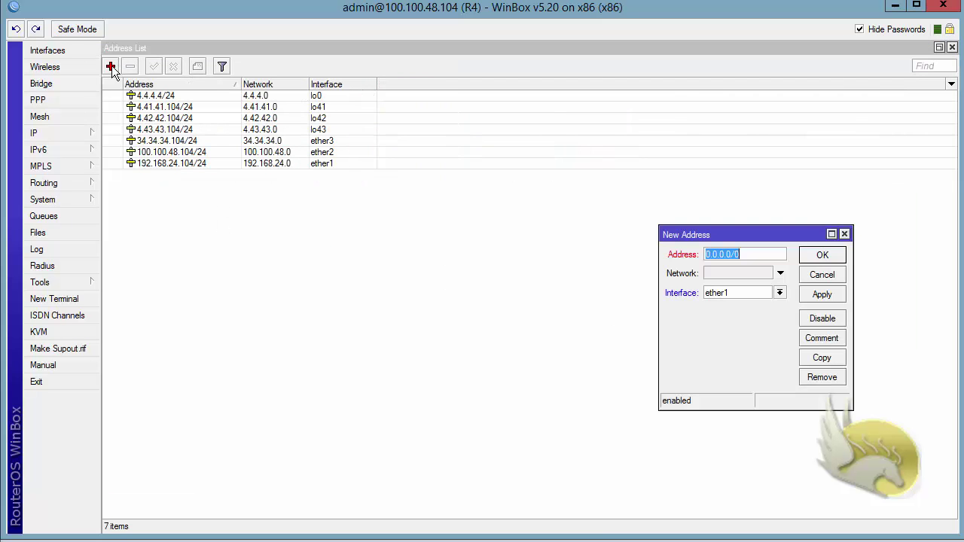
click(778, 294)
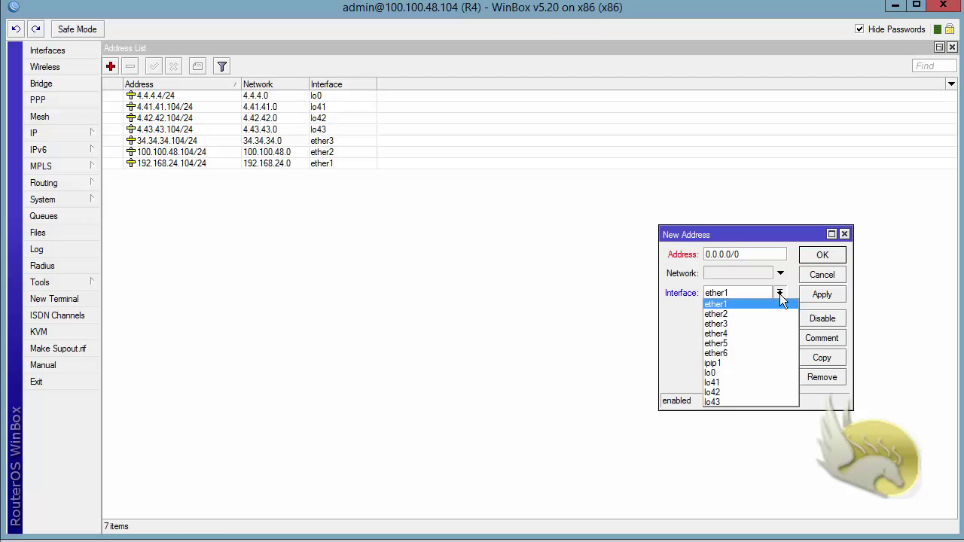
click(770, 358)
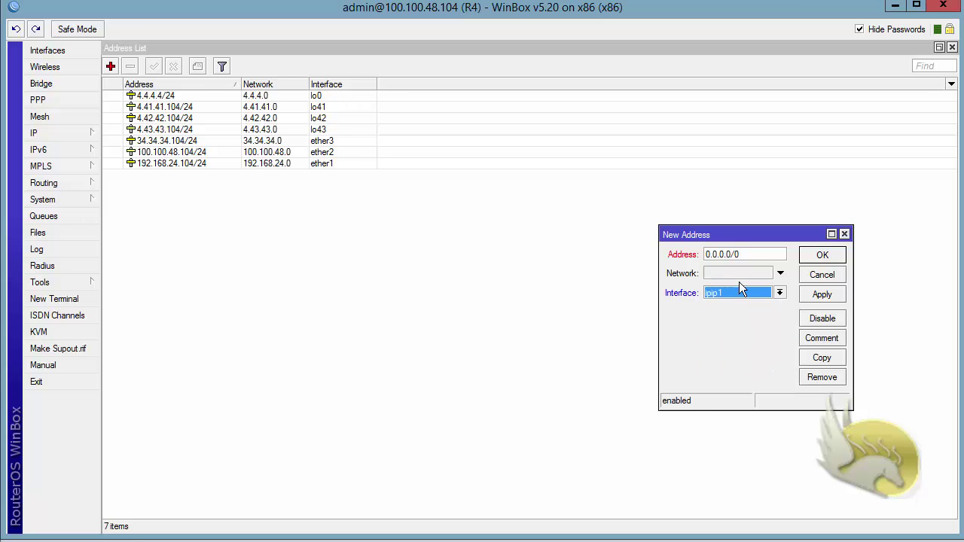
drag(747, 255, 623, 299)
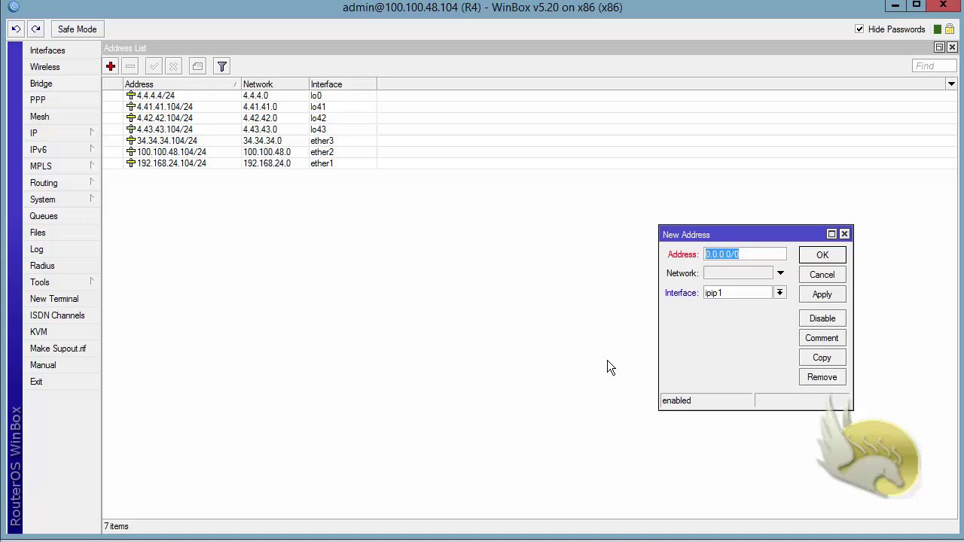
text(66.66.66.4/24)
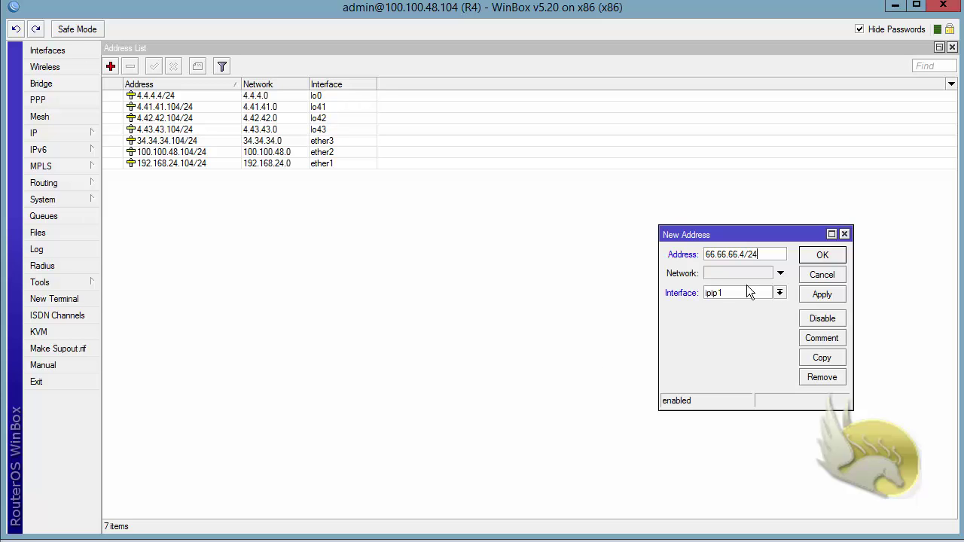
click(807, 257)
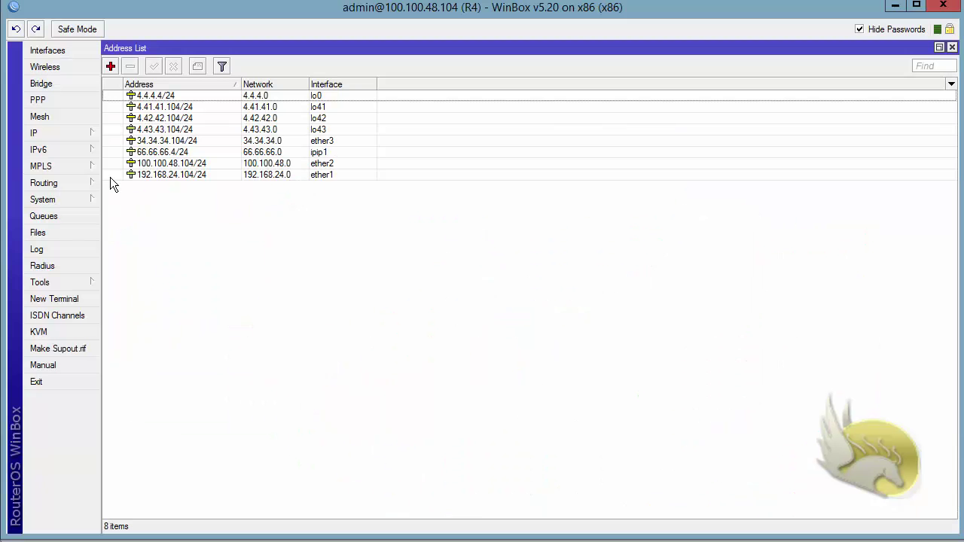
Add the IP address 34.56.78.4/24 to interface ether6.
click(112, 67)
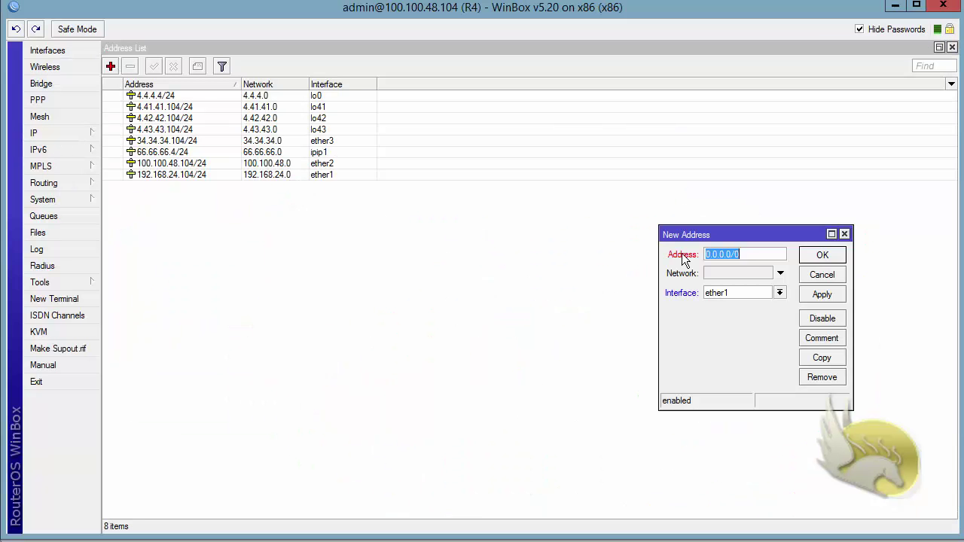
click(780, 293)
click(776, 353)
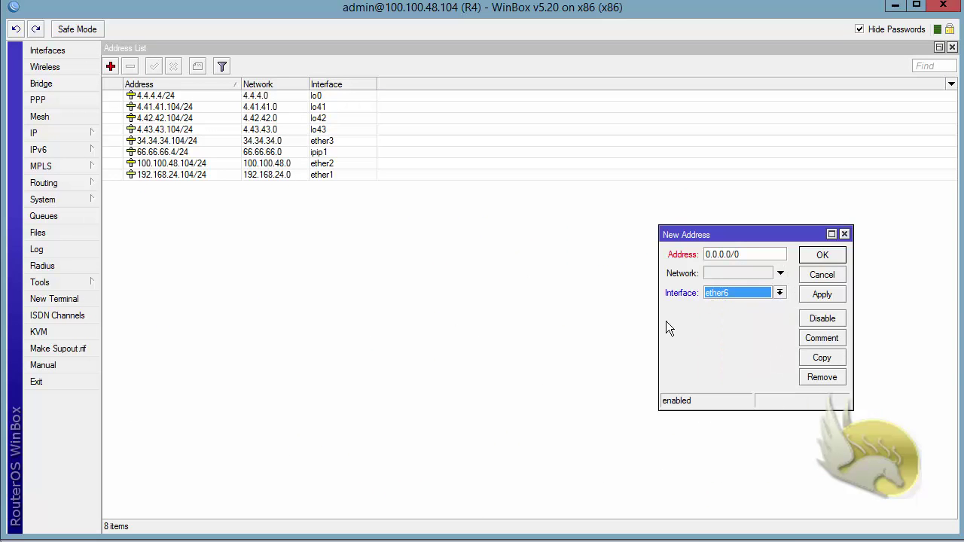
drag(764, 255, 526, 317)
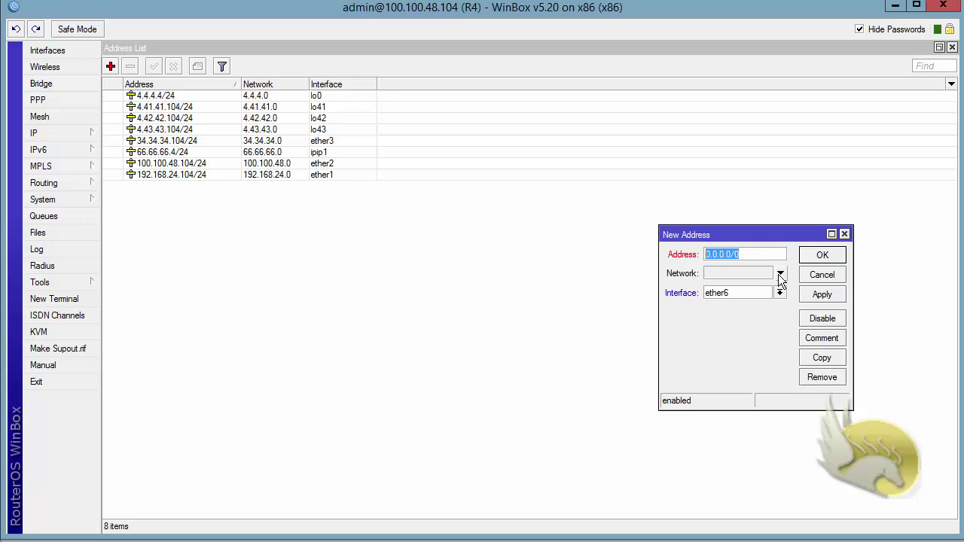
drag(766, 235, 571, 187)
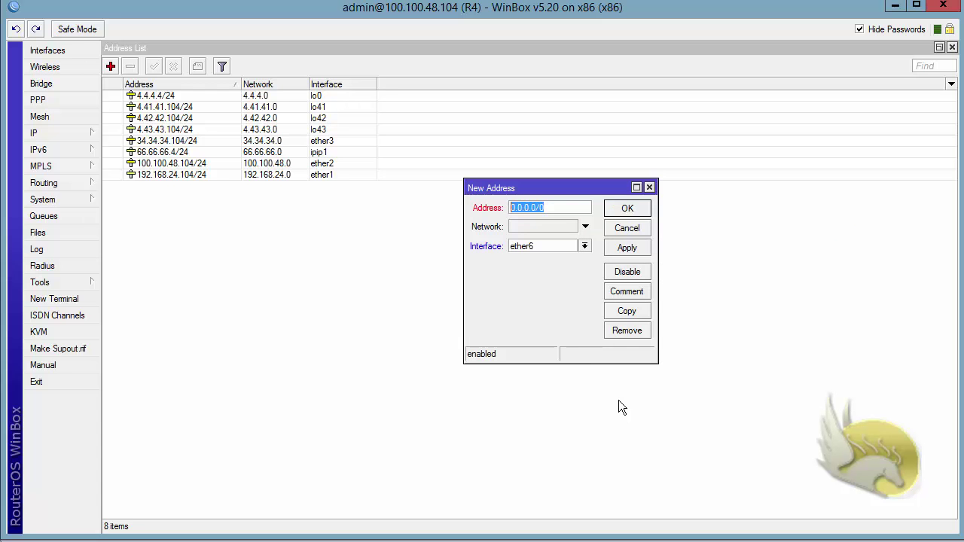
text(6.6.)
text(6.)
key(BackSpace)
key(BackSpace)
key(BackSpace)
key(BackSpace)
key(BackSpace)
key(BackSpace)
text(34.56.78.4/24)
click(626, 208)
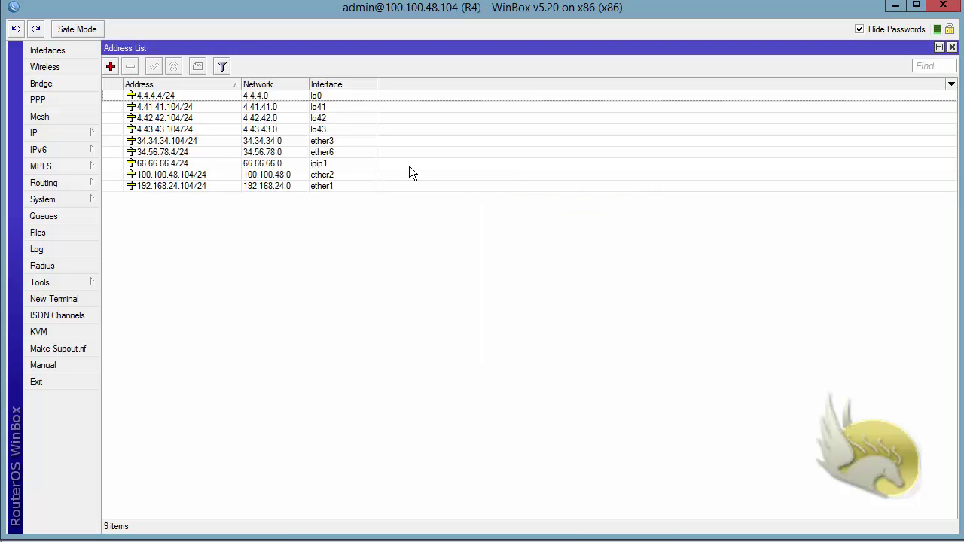
Copy the IP address of the ipip1 interface from its address entry, then close the entry.
click(279, 152)
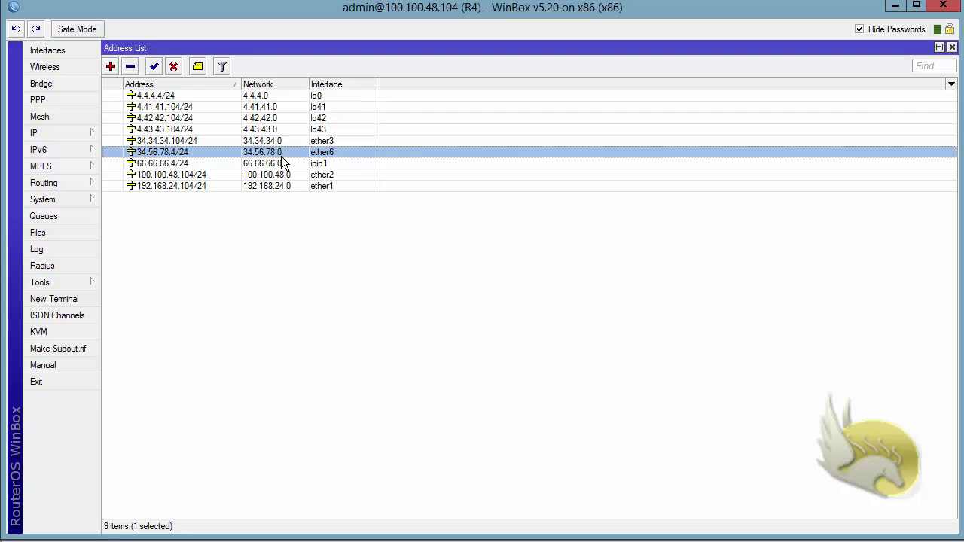
click(326, 163)
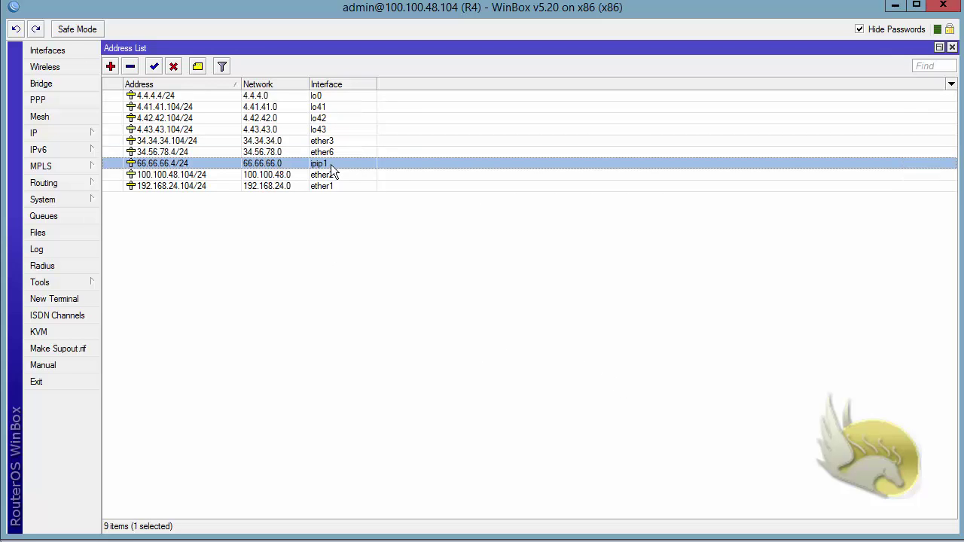
double_click(226, 164)
key(ctrl+c)
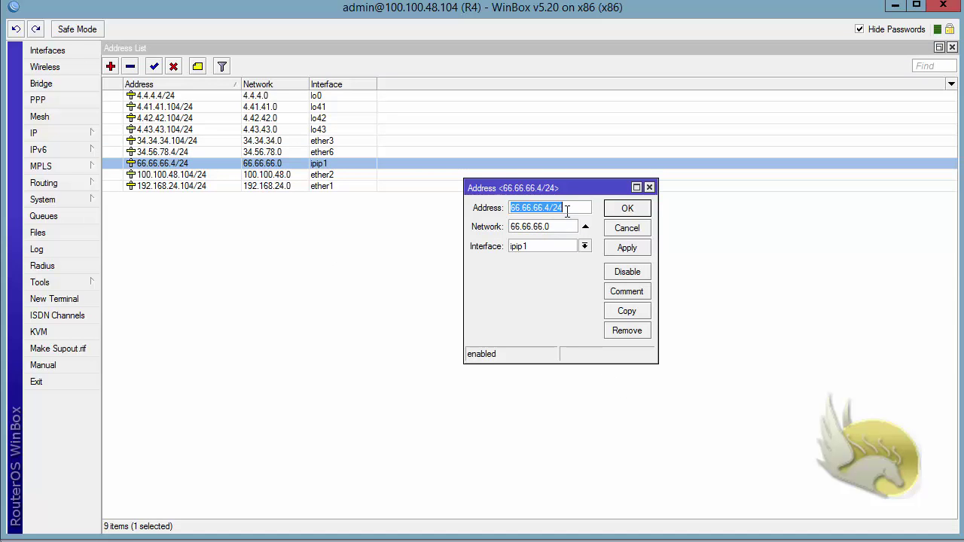
click(623, 208)
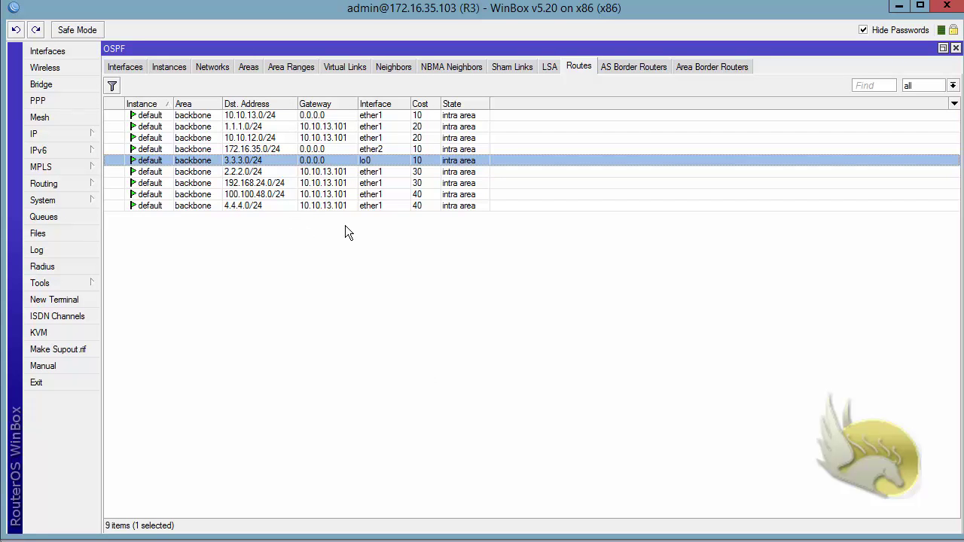
In the R3 session, create an IP Tunnel interface with local address 3.3.3.3 and remote address 4.4.4.4, keeping the default name.
click(955, 48)
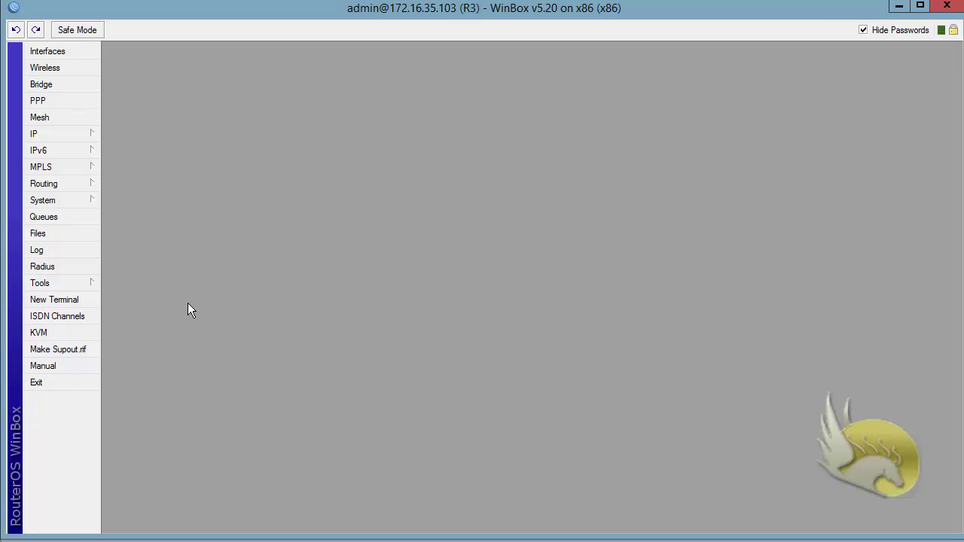
click(62, 52)
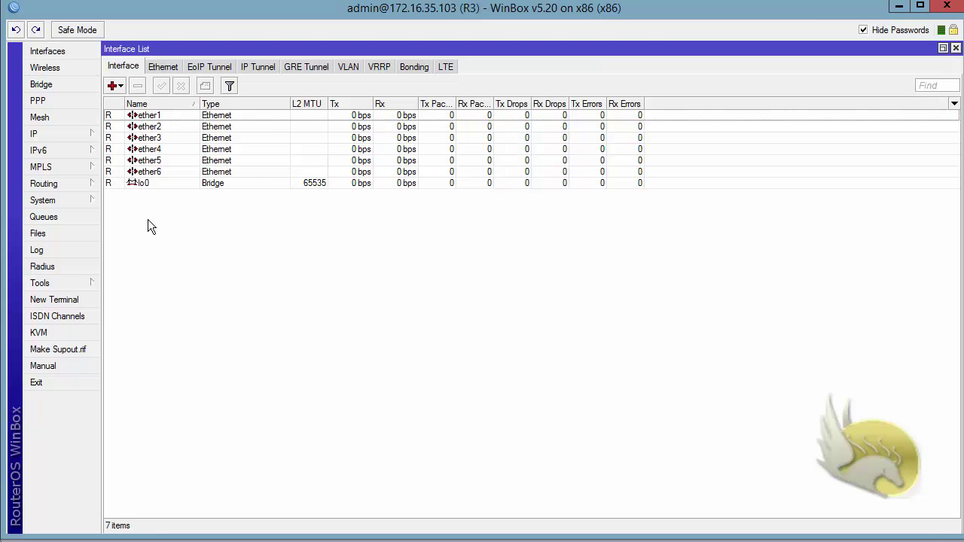
click(116, 86)
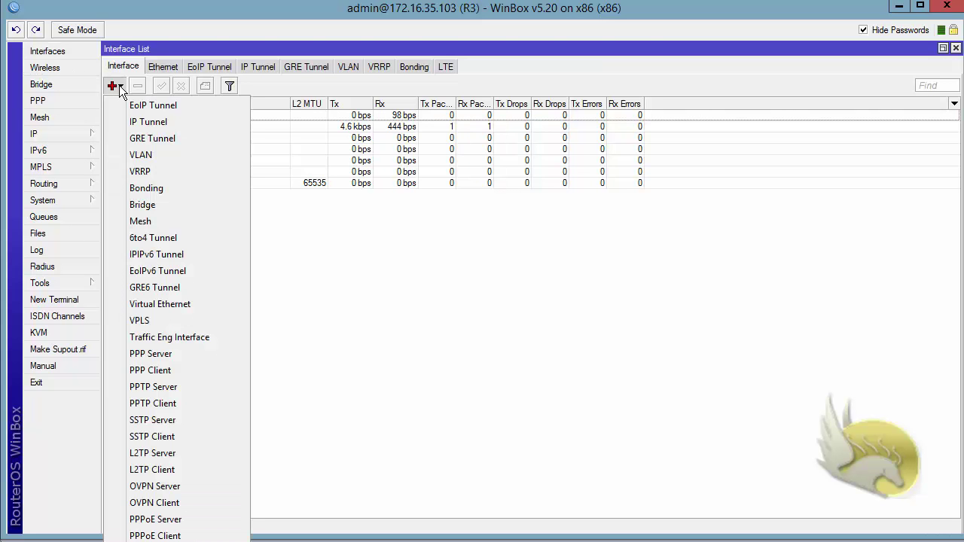
click(151, 123)
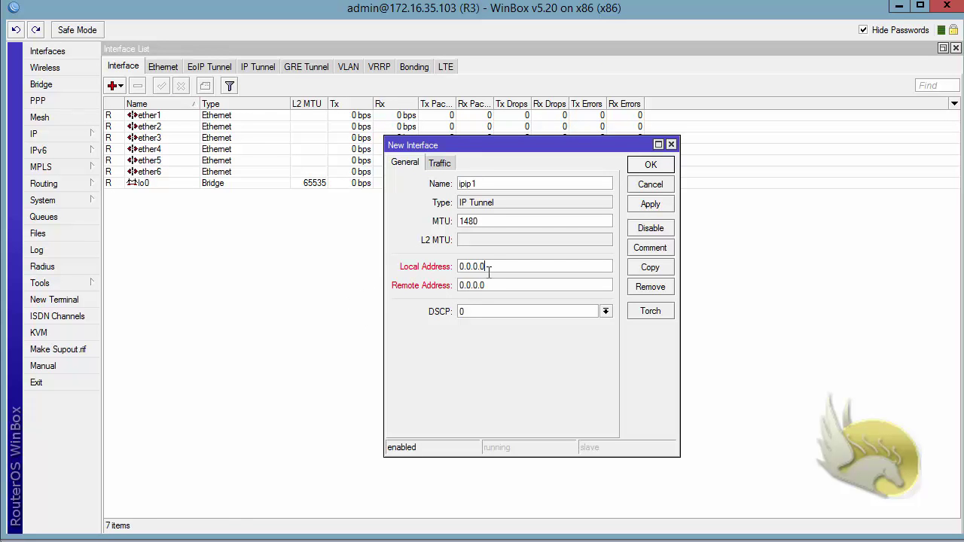
drag(490, 269, 447, 277)
text(3.3.3.3)
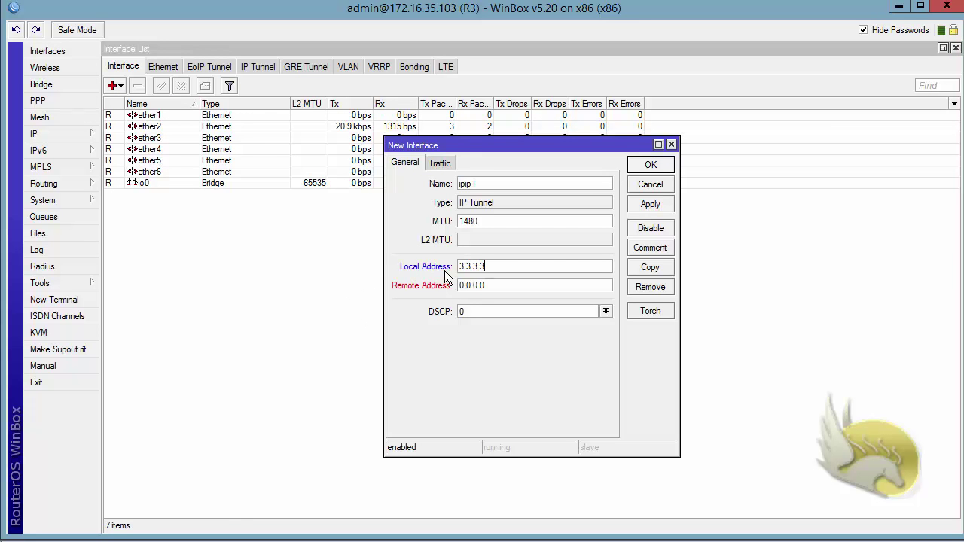
key(Tab)
text(4.4.4.4)
click(638, 170)
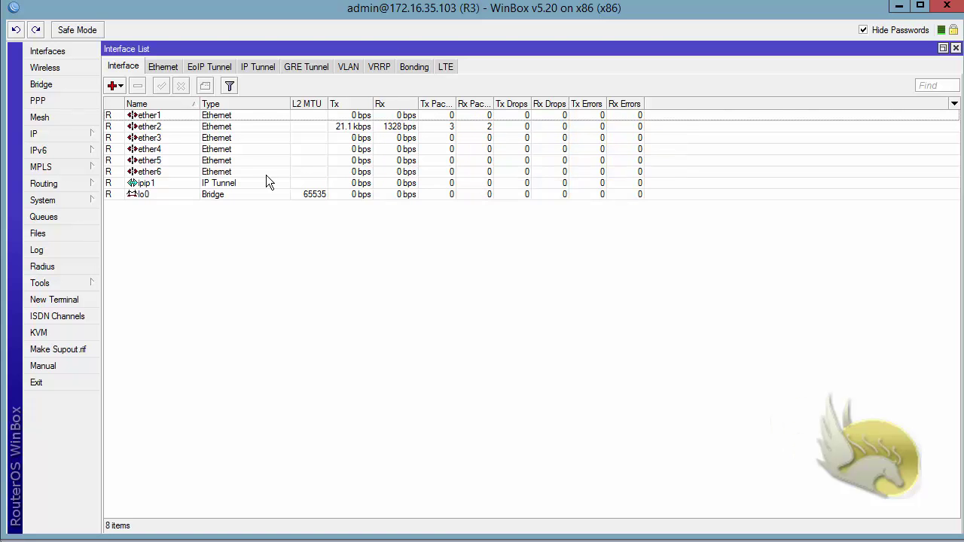
Add the IP address 66.66.66.3/24 to the ipip1 tunnel interface on R3.
click(60, 135)
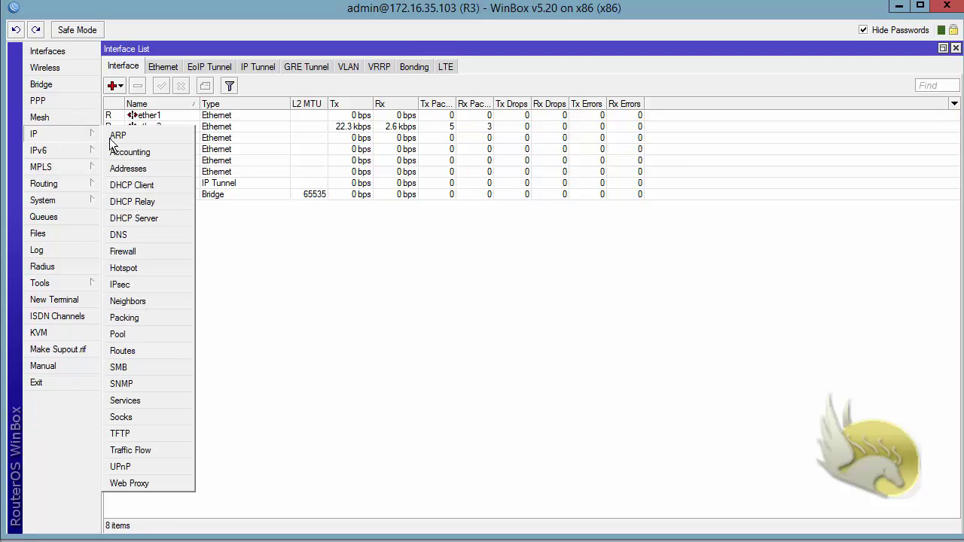
click(153, 167)
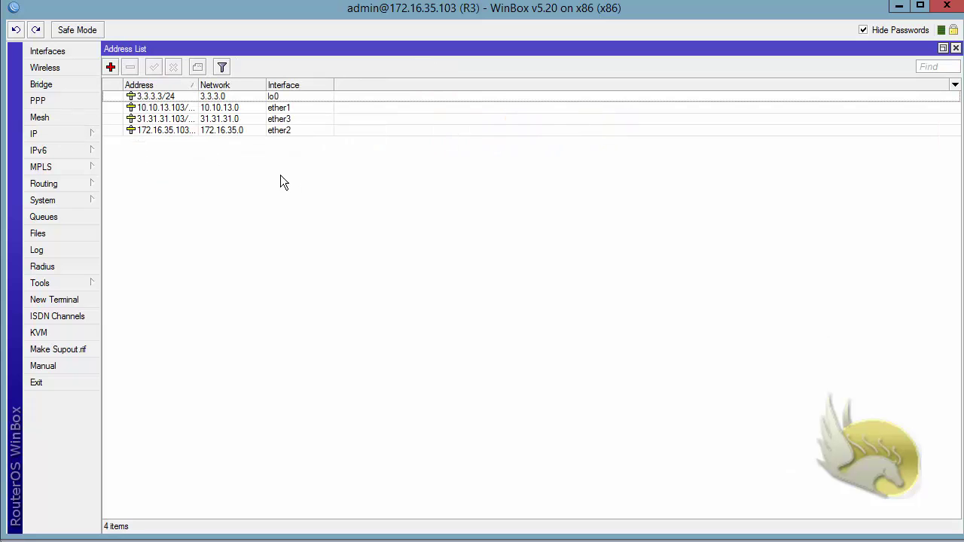
click(111, 67)
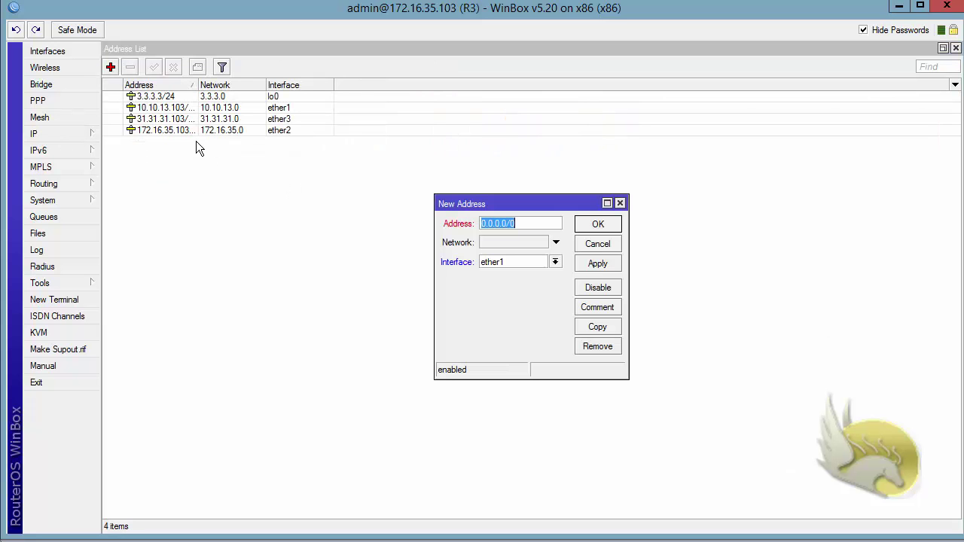
click(555, 262)
click(548, 333)
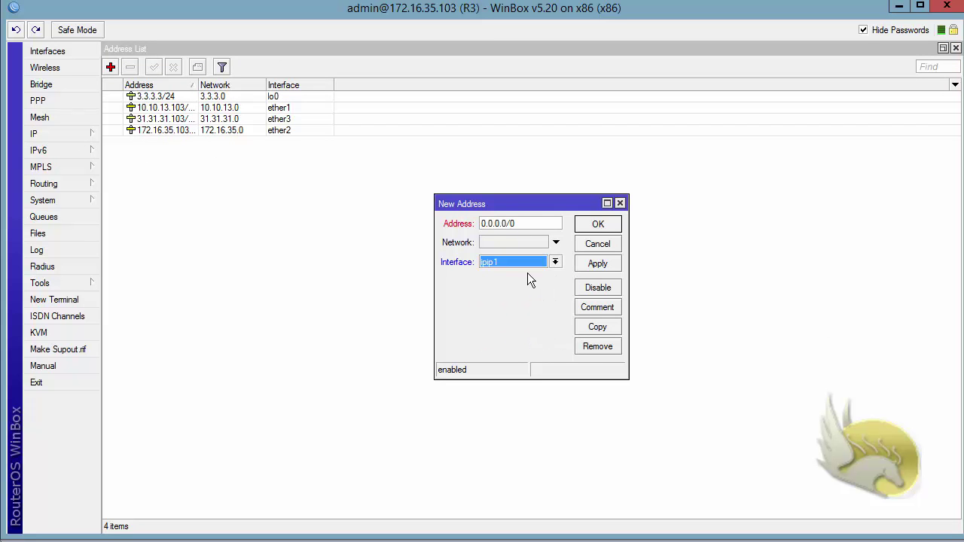
click(531, 223)
text(66.66.66.4/24)
drag(515, 224, 520, 223)
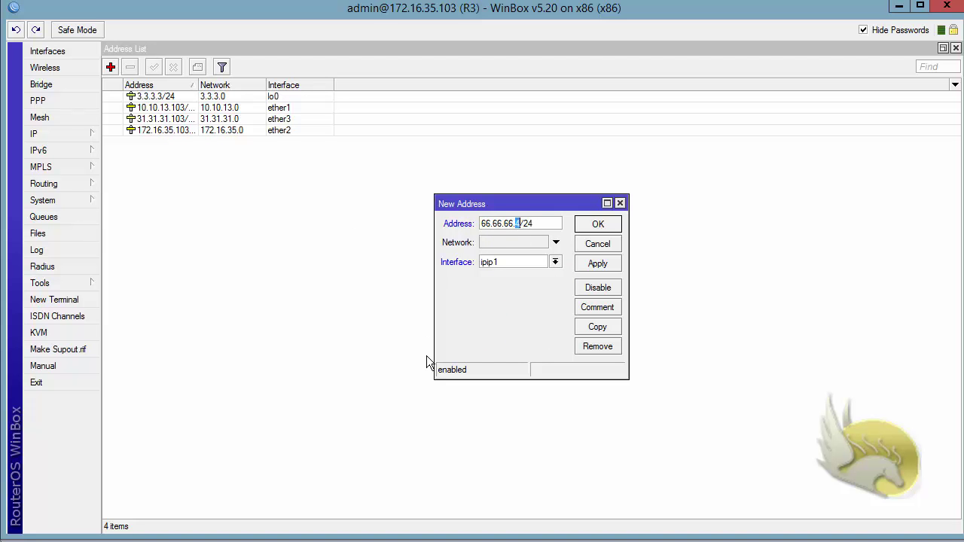
text(3)
key(Return)
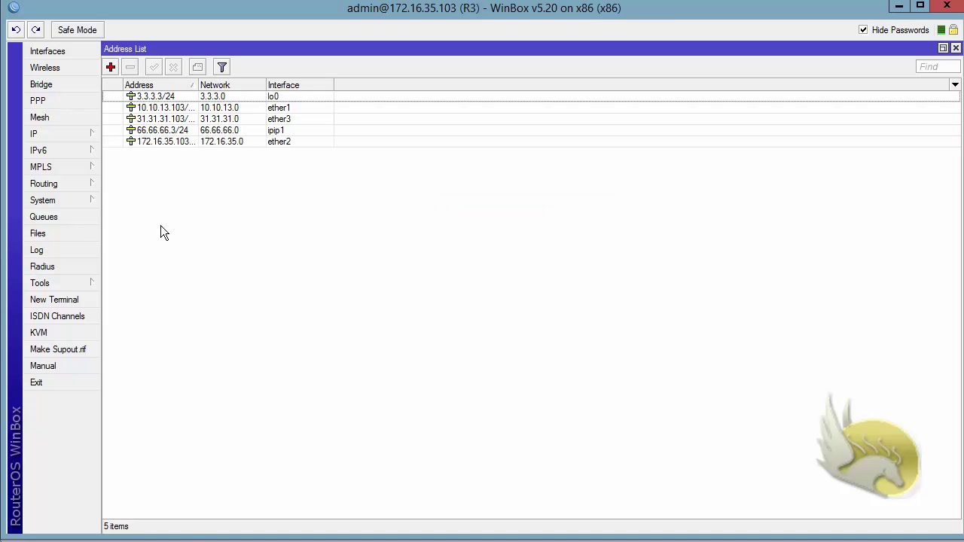
Ping the remote tunnel address 66.66.66.4 from R3, then stop the test and close the Ping tool.
click(76, 281)
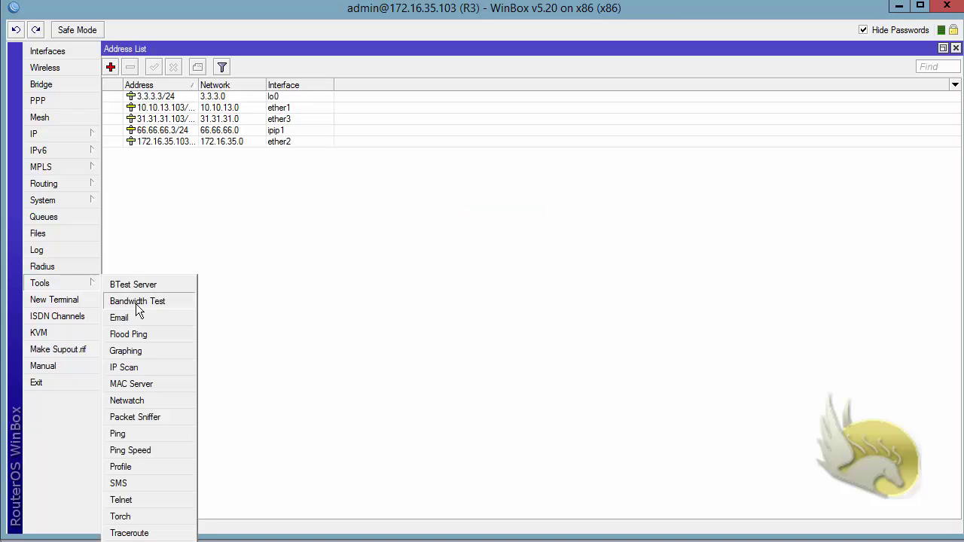
click(152, 433)
key(ctrl+v)
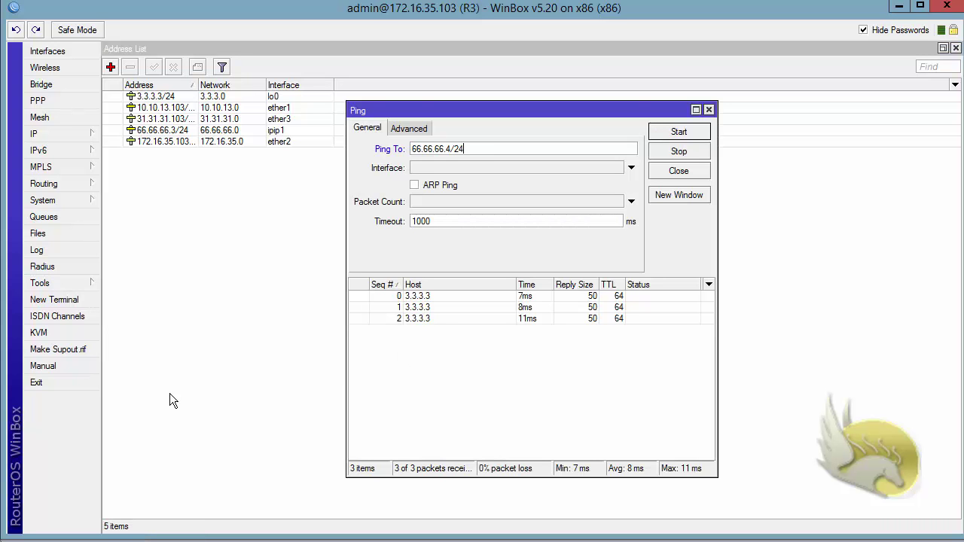
key(BackSpace)
key(BackSpace)
key(BackSpace)
click(688, 133)
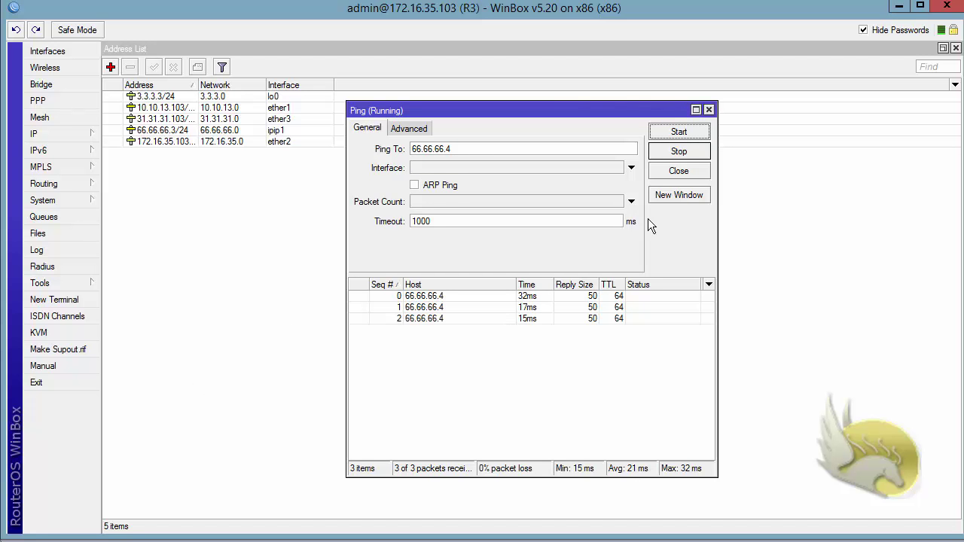
click(673, 152)
click(668, 172)
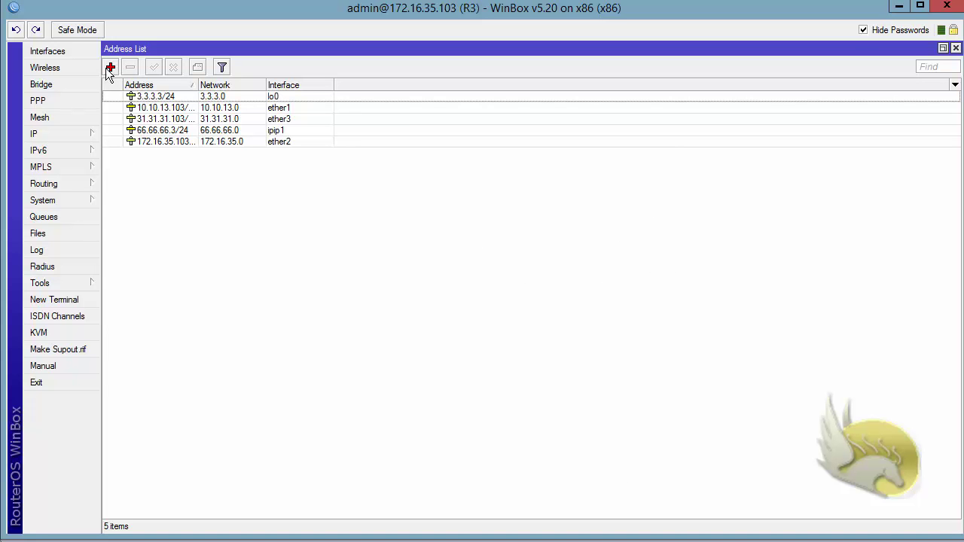
Add the IP address 98.76.54.3/24 to interface ether6 on R3.
click(110, 68)
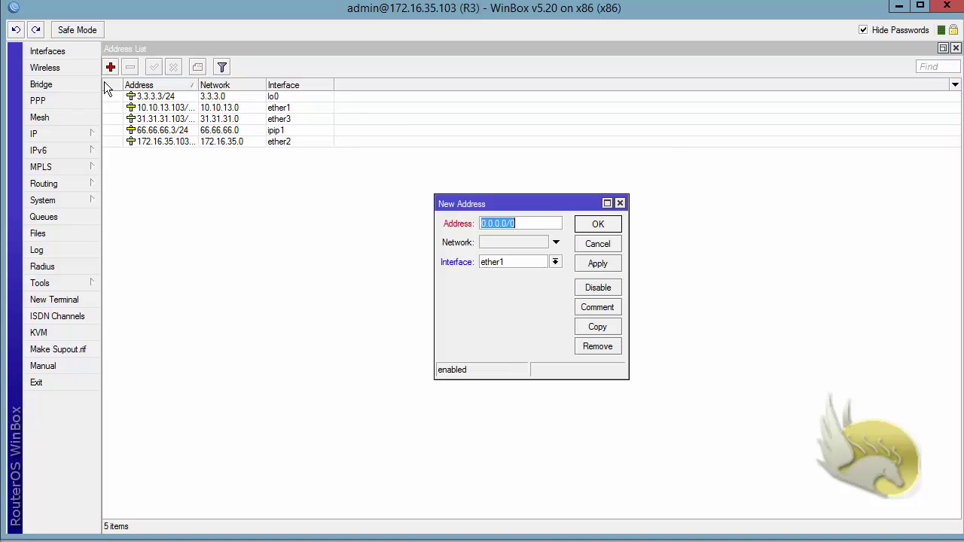
click(555, 261)
click(549, 323)
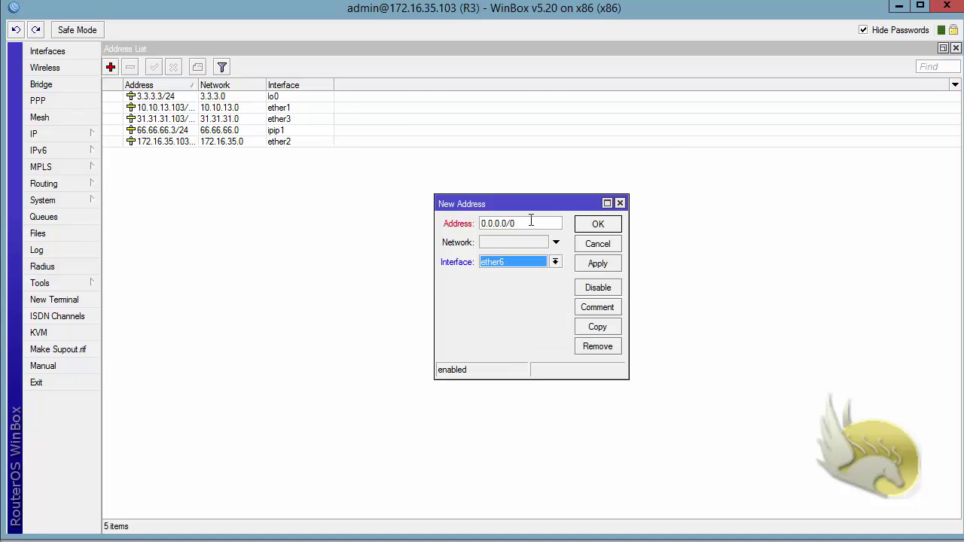
drag(531, 219, 452, 227)
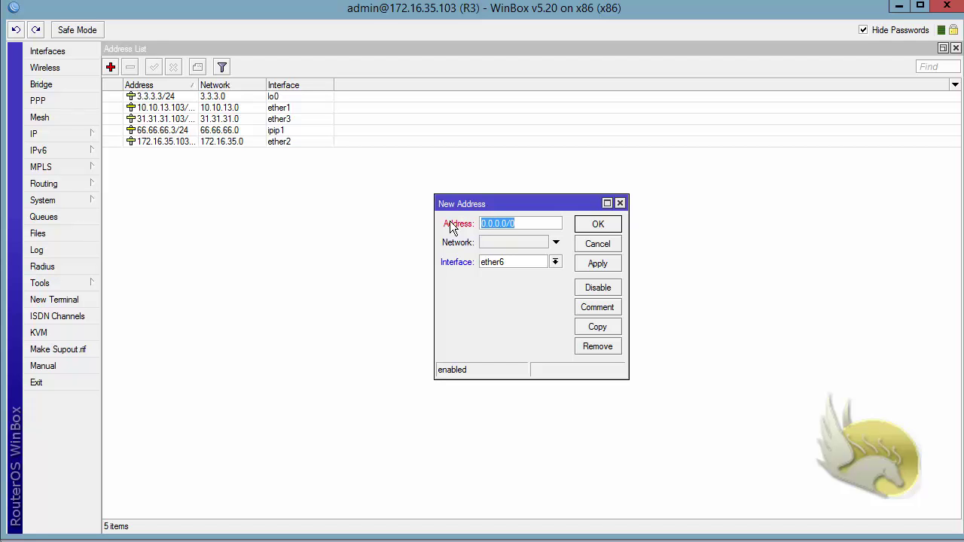
text(98.76.54.3/24)
click(596, 227)
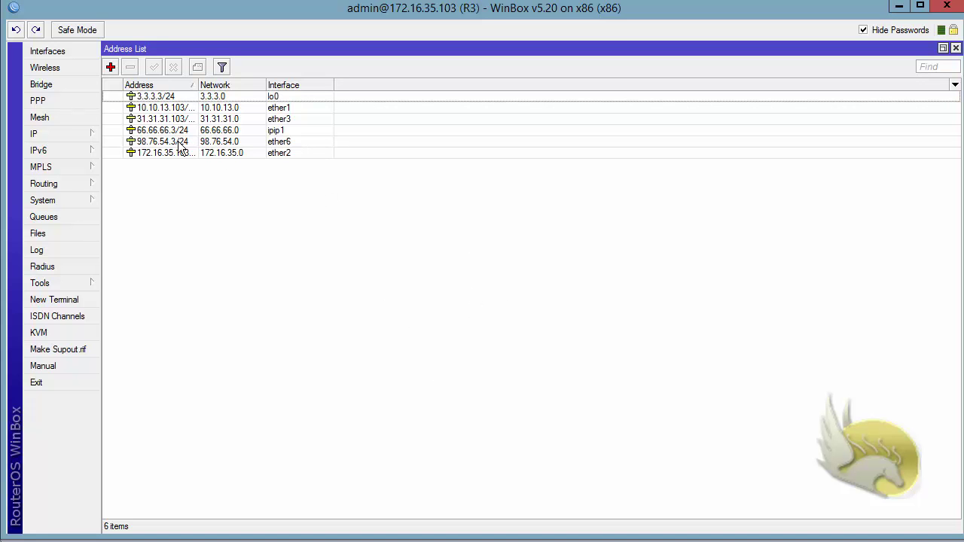
Copy the 98.76.54 network prefix from the ether6 address entry on R3, then close the entry without changes.
click(154, 143)
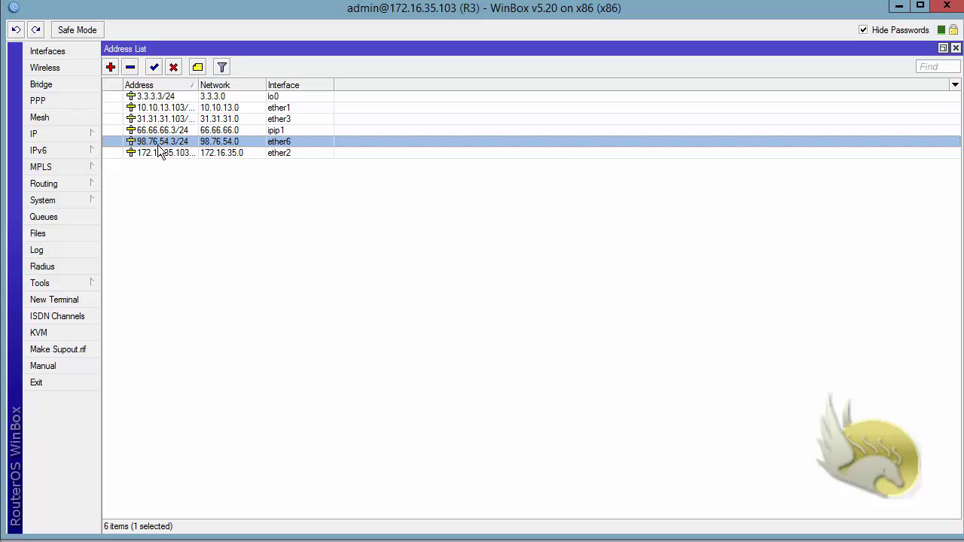
mouse_move(157, 150)
double_click(167, 145)
click(515, 223)
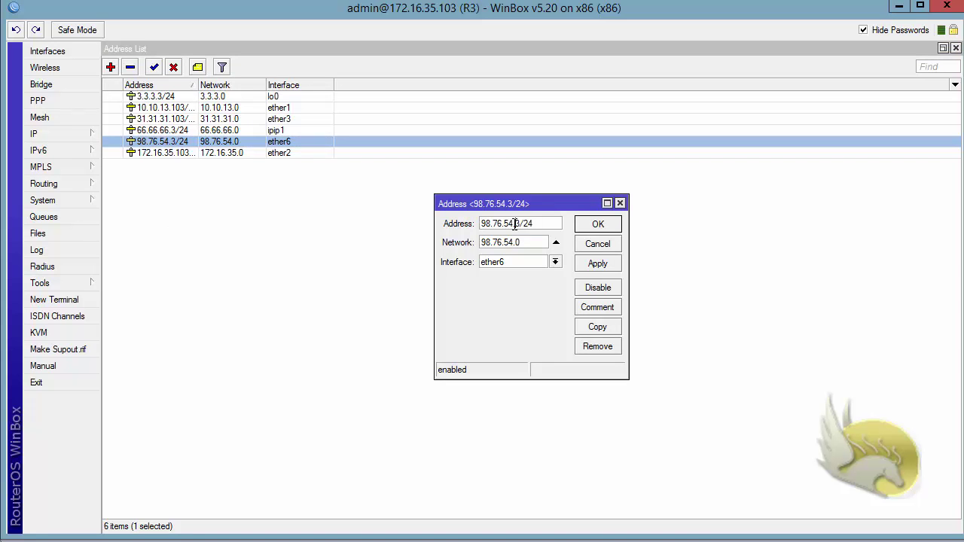
drag(515, 223, 450, 230)
click(588, 245)
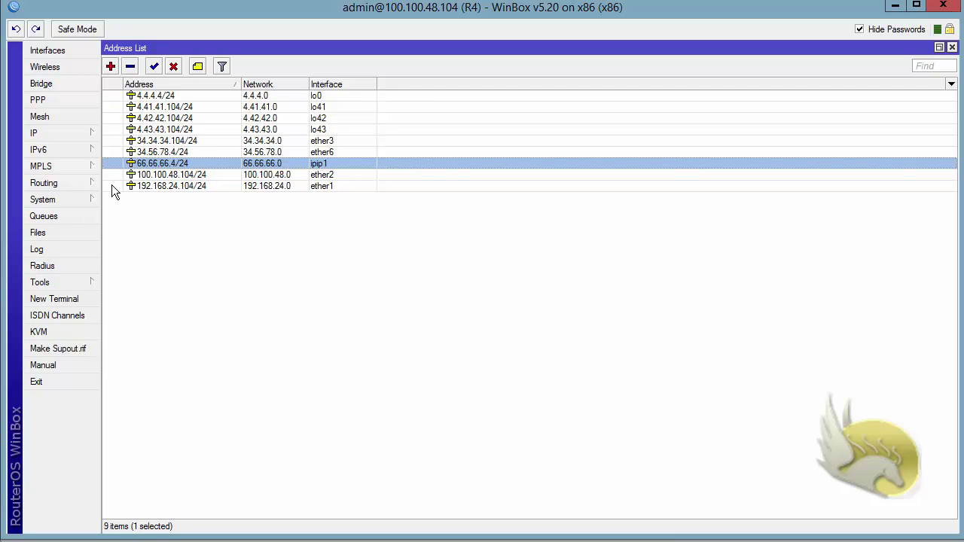
In the R4 session, add a static route to 98.76.54.0/24 with gateway 66.66.66.3 and select it in the route list.
click(71, 134)
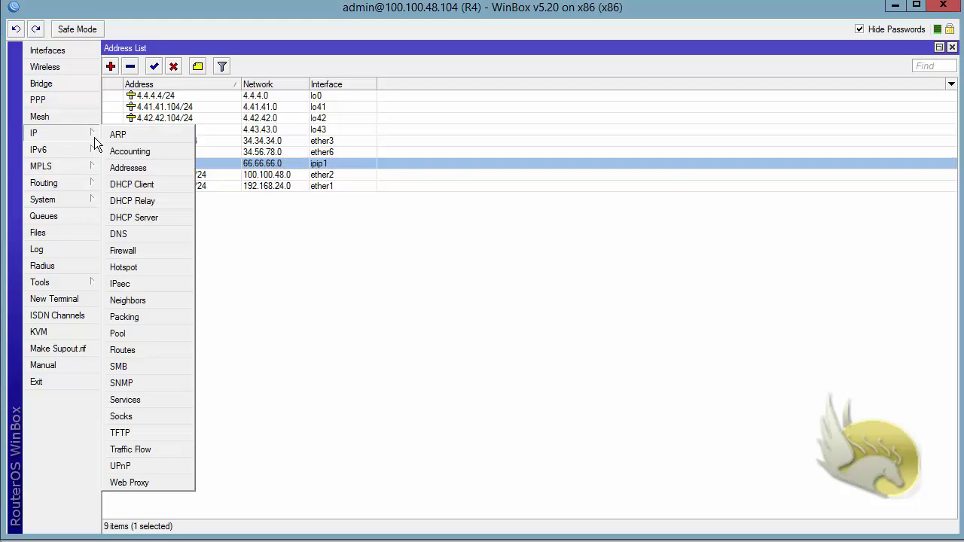
click(164, 348)
click(113, 85)
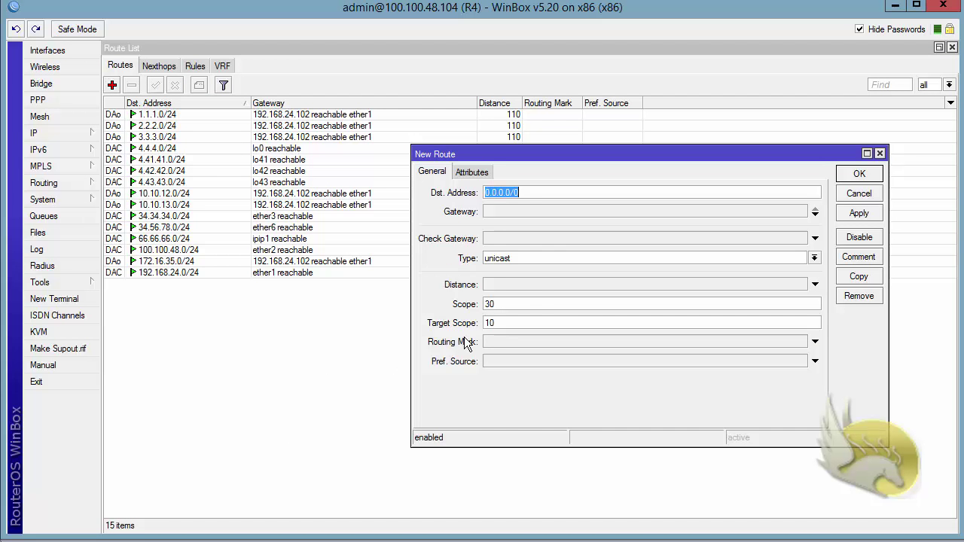
text(98.76.54.)
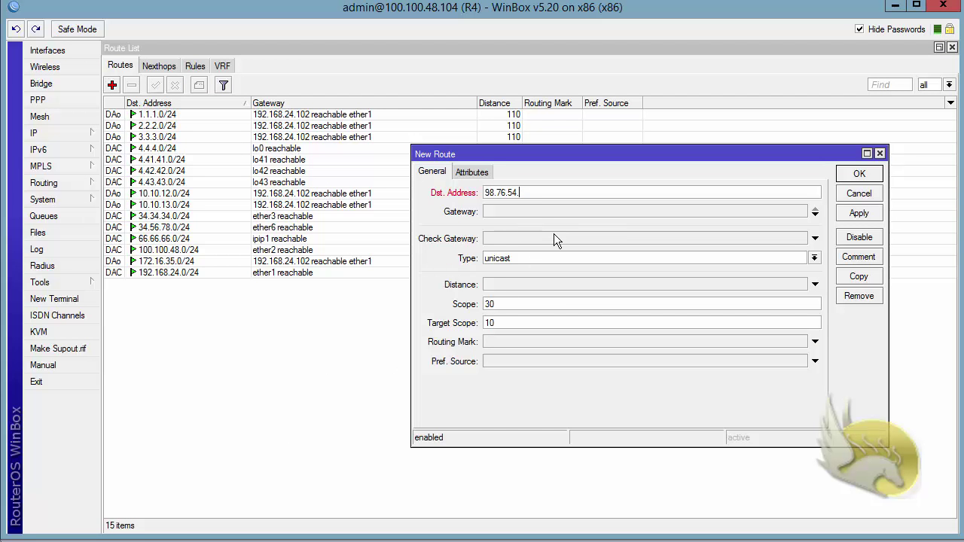
text(0/24)
click(526, 214)
text(0.0.0.0)
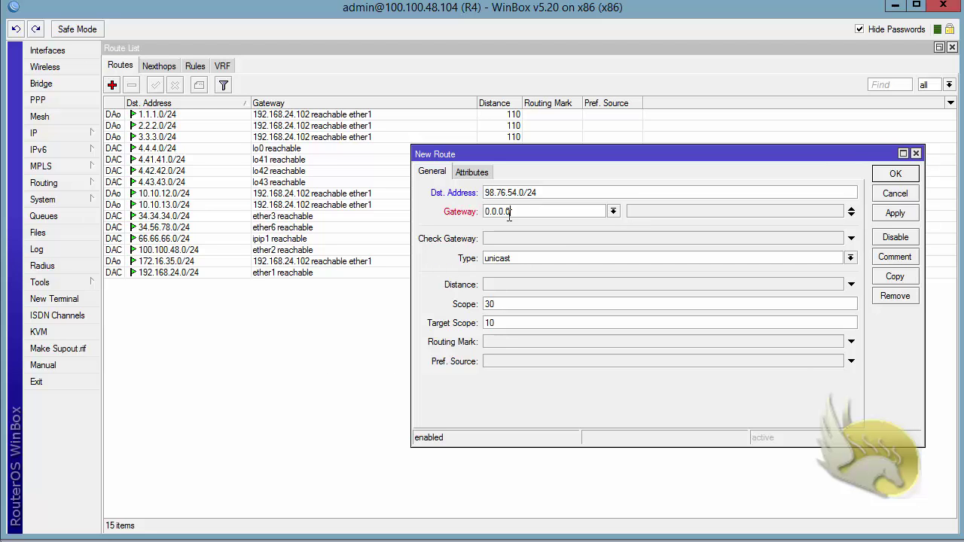
drag(511, 212, 460, 218)
text(66.66.66.)
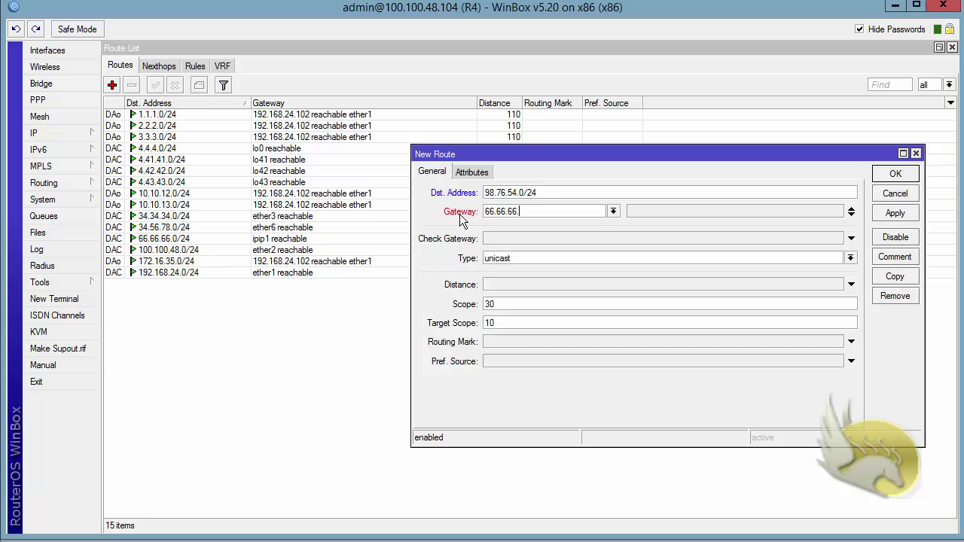
text(3)
click(880, 176)
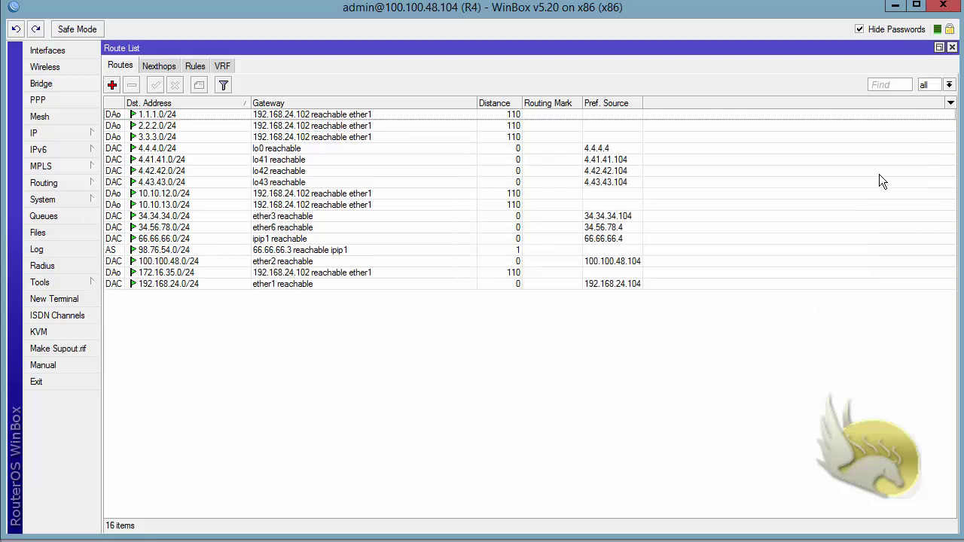
click(332, 251)
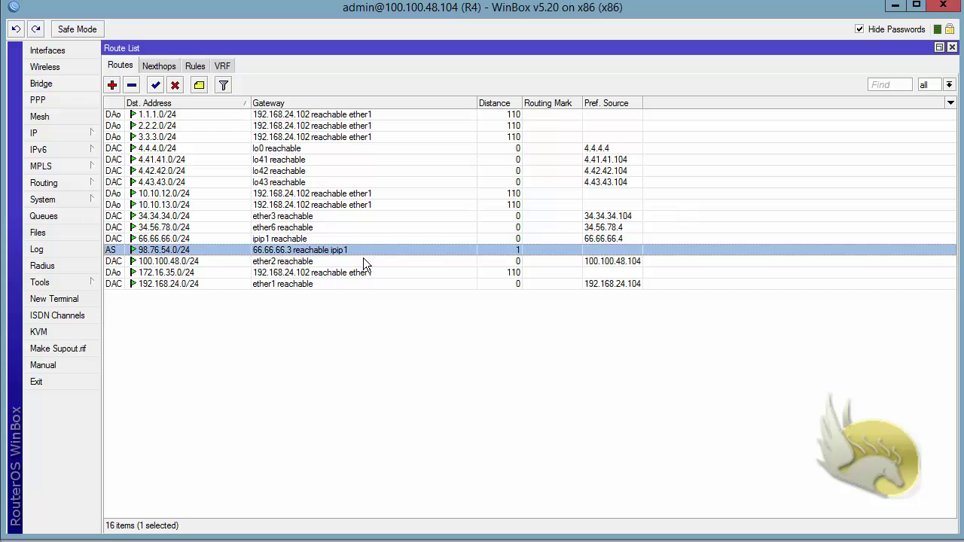
Try to copy the destination address 34.56.78.0/24 from the ether6 route on R4, then close the route entry.
double_click(189, 225)
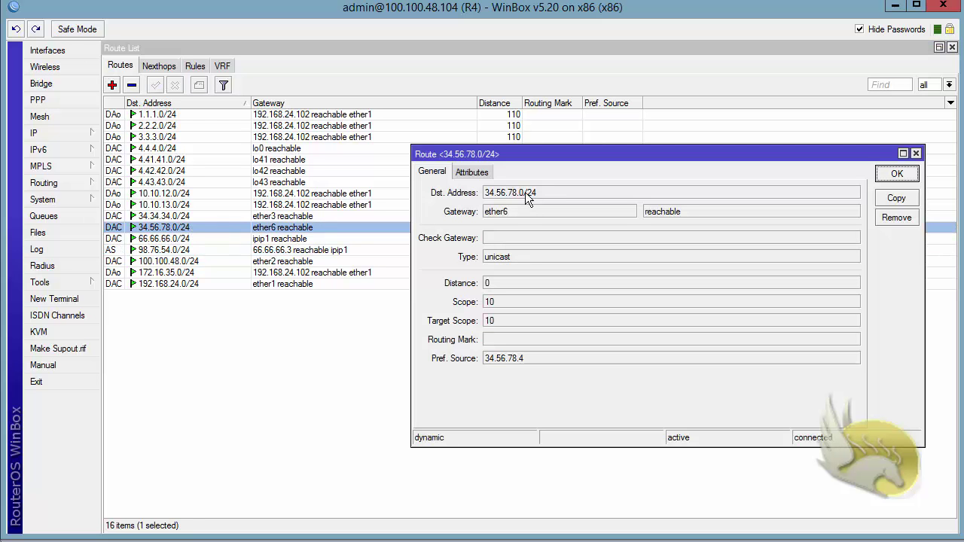
drag(543, 193, 453, 197)
click(888, 177)
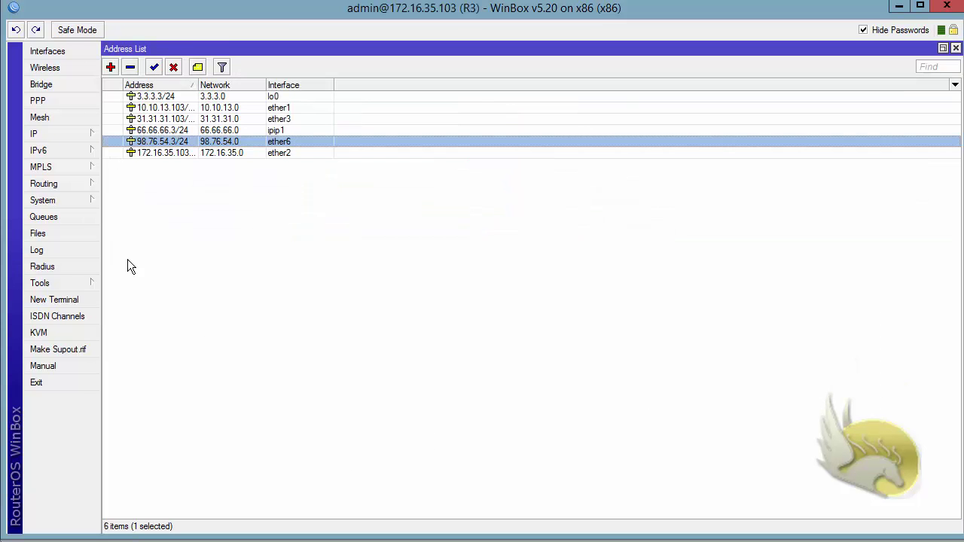
In the R3 session, open the IP route list and start a new route with 98.76.54. as the destination address.
click(62, 135)
click(170, 351)
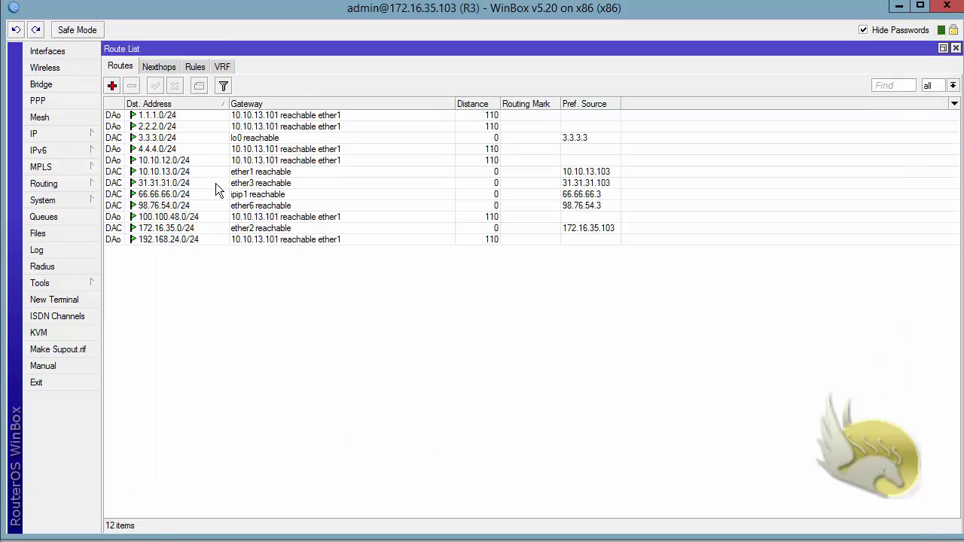
click(112, 86)
text(98.76.54.)
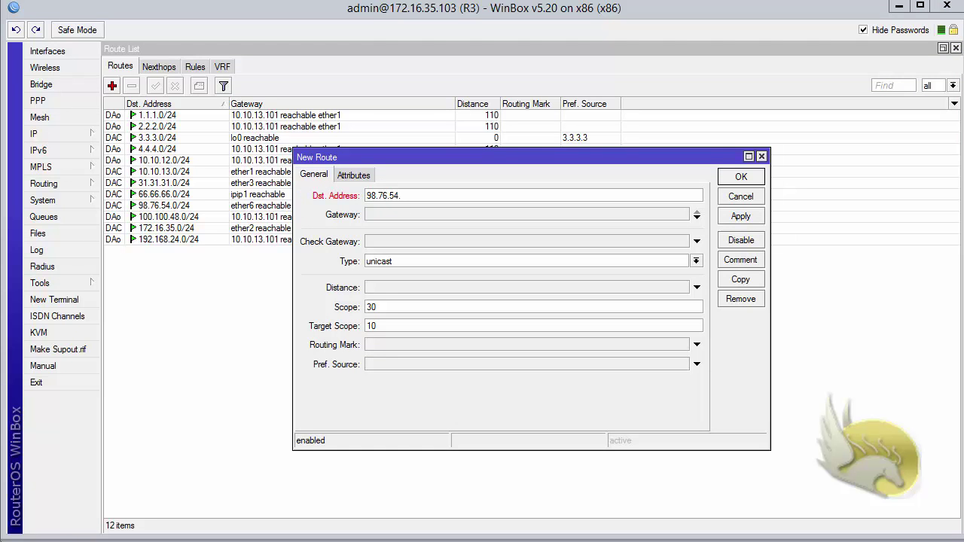
double_click(395, 196)
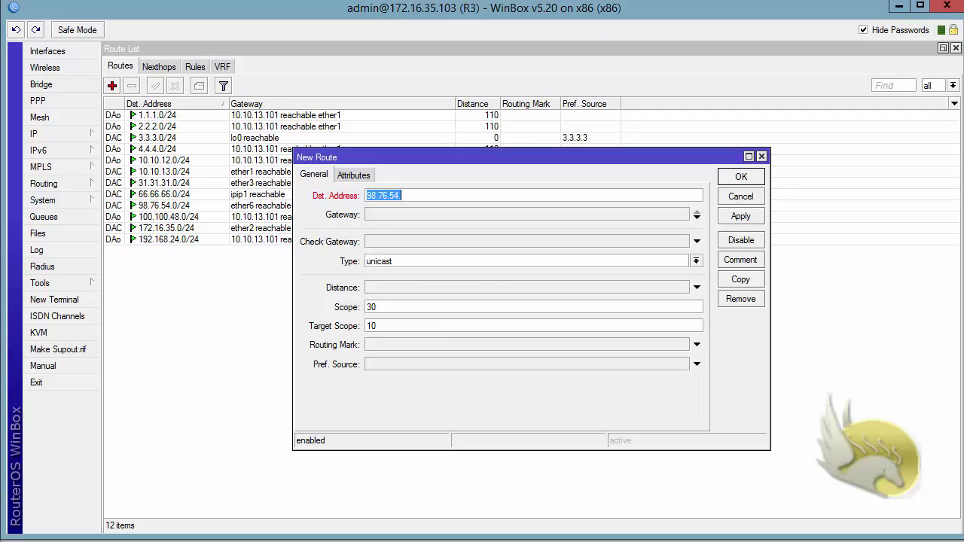
key(End)
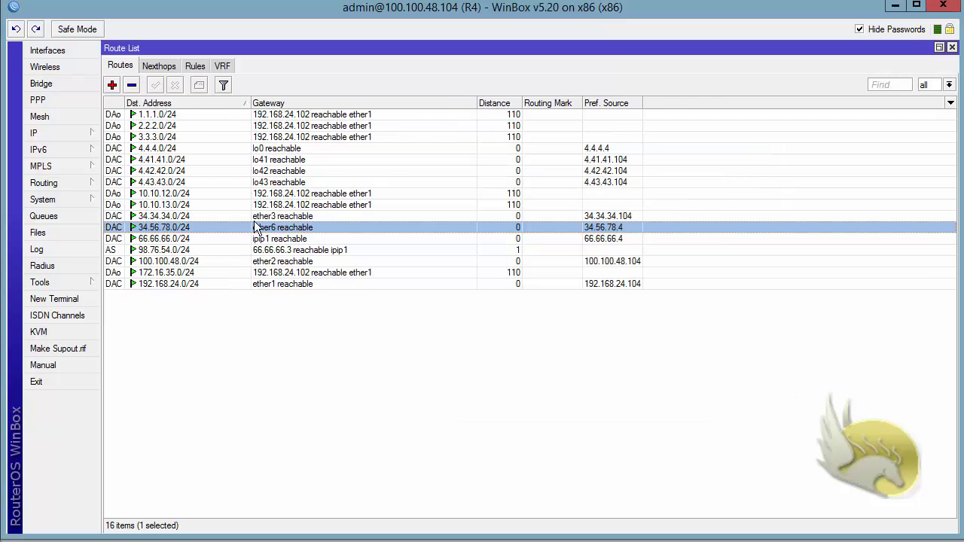
Return to the R4 session, copy the ether6 route's destination 34.56.78.0/24, and close the route entry without adding a duplicate.
double_click(187, 226)
drag(562, 193, 451, 192)
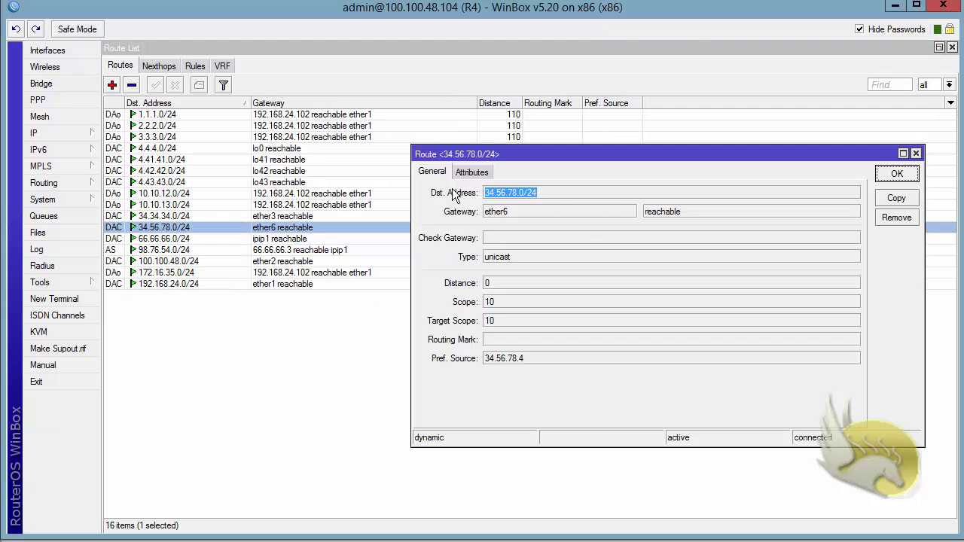
click(907, 199)
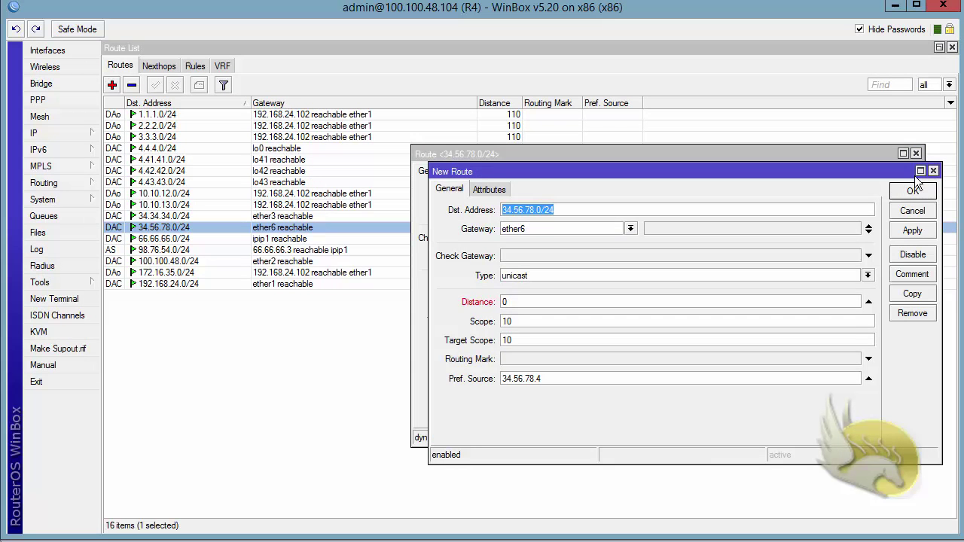
click(933, 172)
click(915, 153)
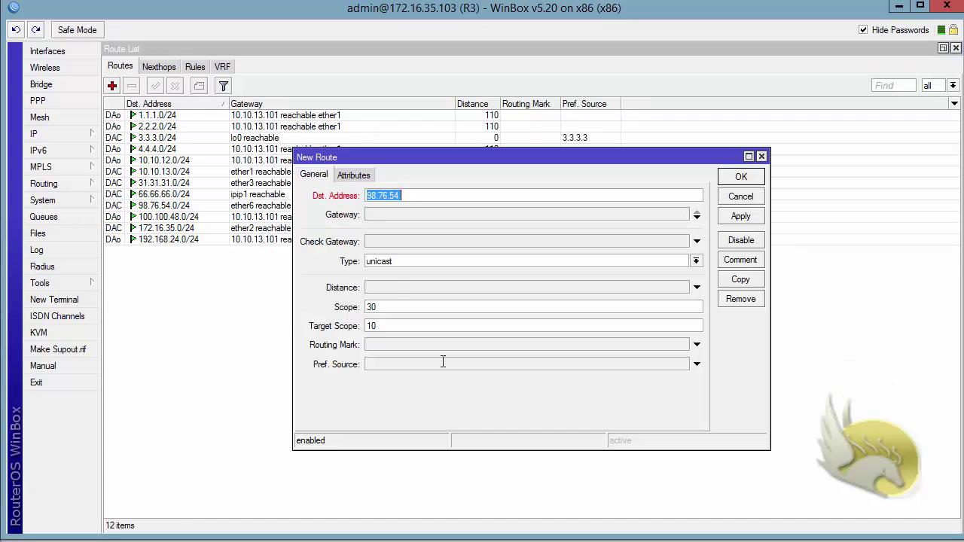
In the R3 session, add the new route to 34.56.78.0/24 with gateway 66.66.66.4 and select it in the route list.
text(.56.78.0/24)
click(399, 214)
drag(402, 216, 312, 220)
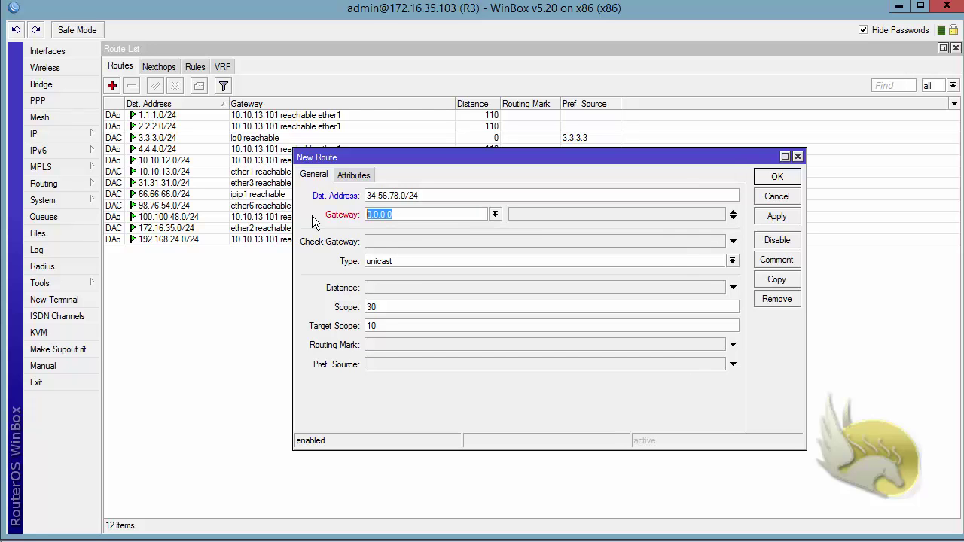
text(66.66.66.4)
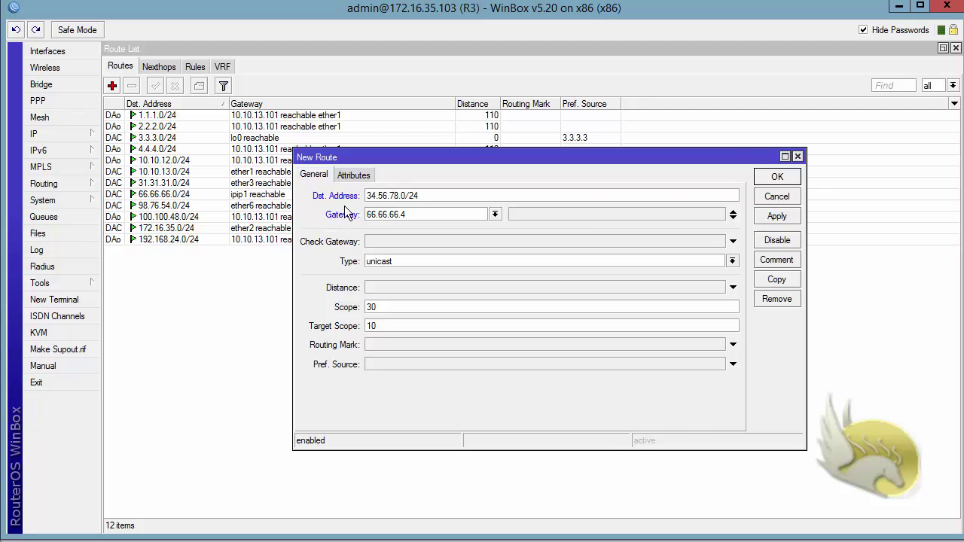
click(772, 181)
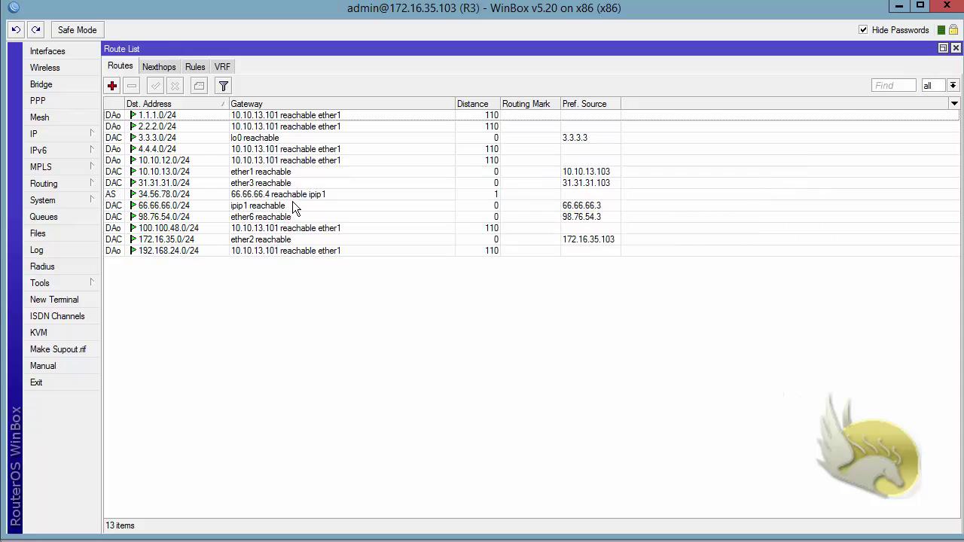
click(297, 196)
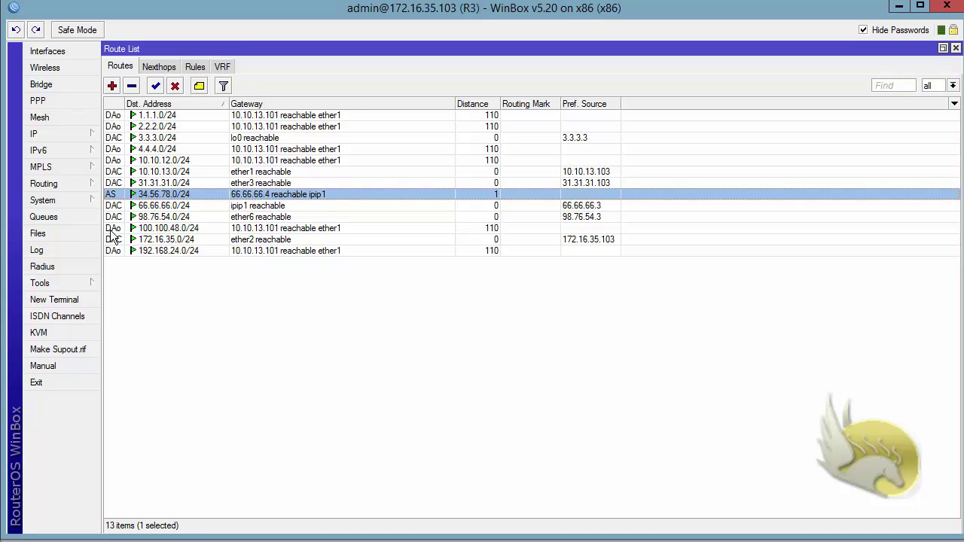
Ping R4's ether6 address 34.56.78.4 from R3, then stop the test.
click(86, 287)
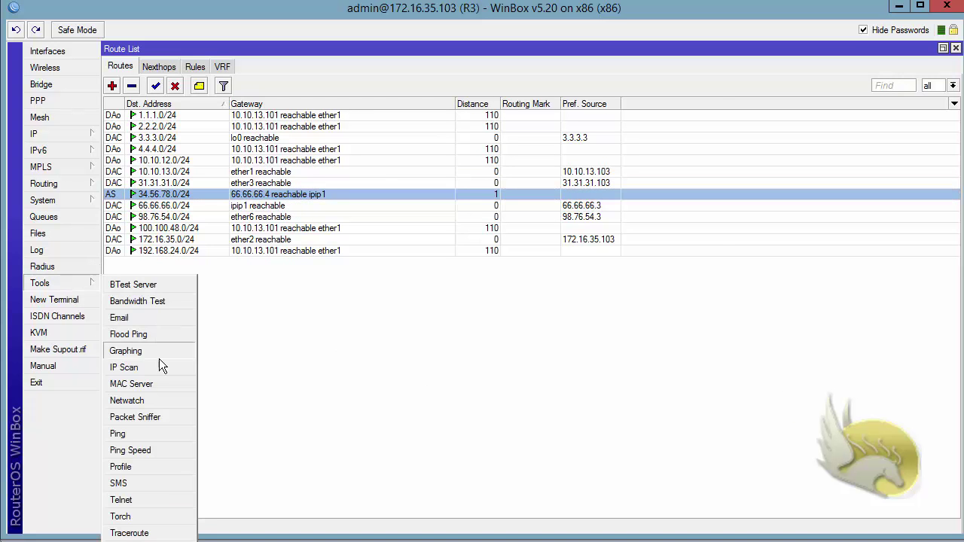
click(163, 433)
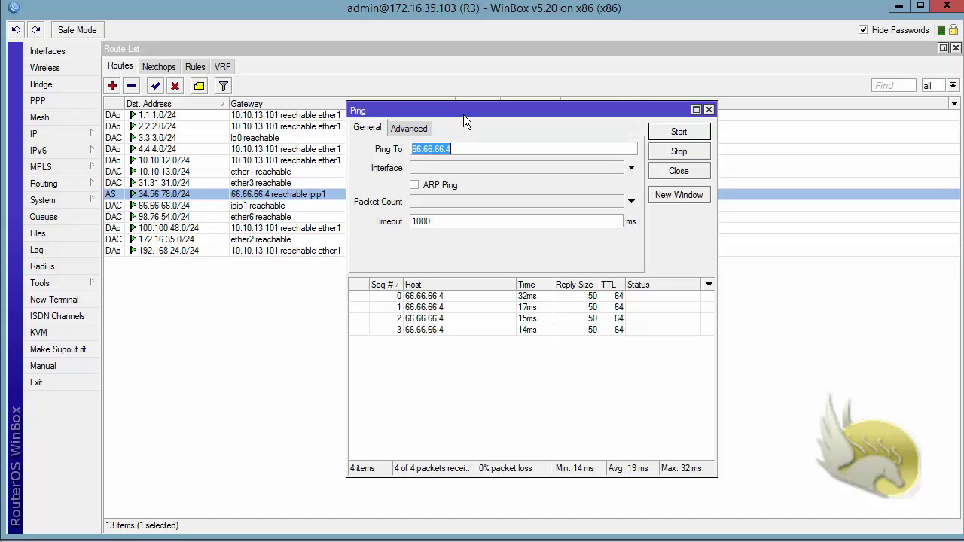
text(34.56.78.4)
click(678, 132)
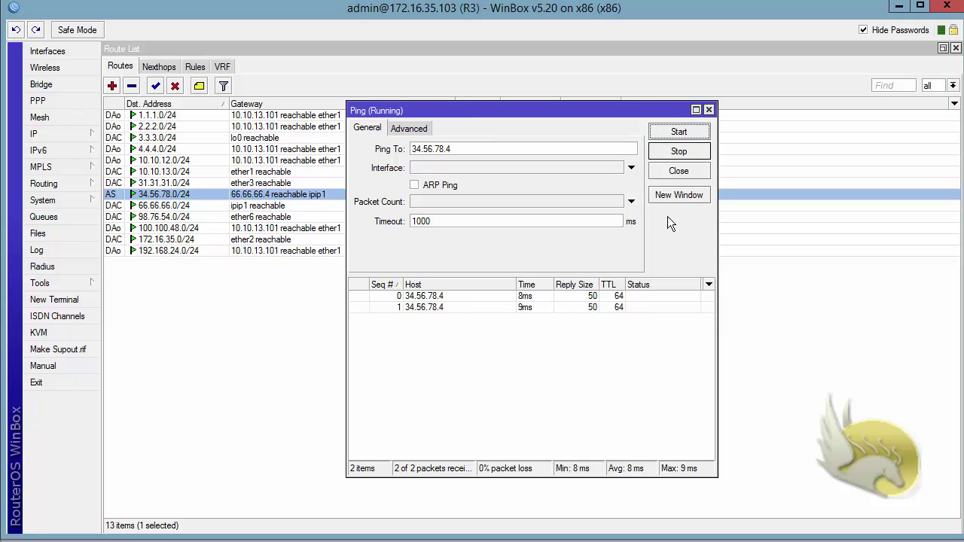
click(668, 153)
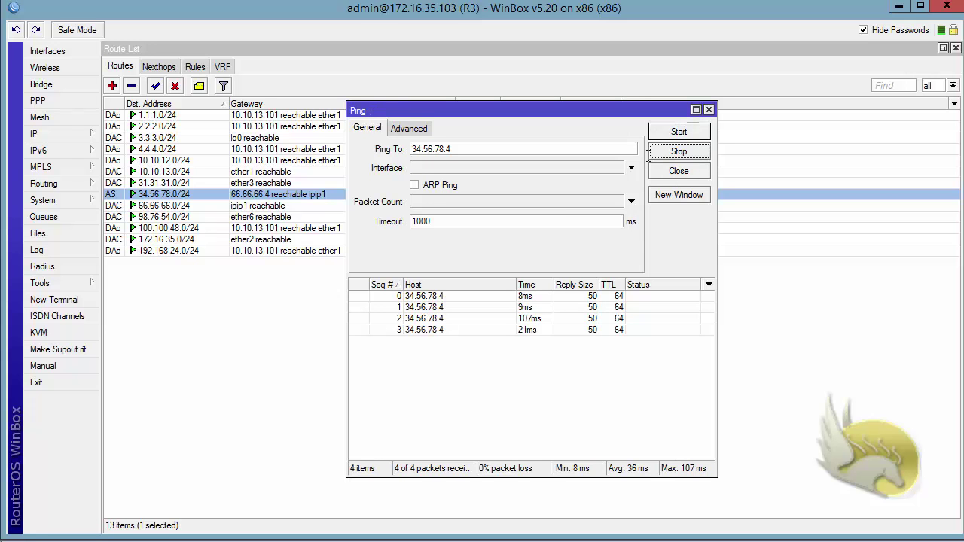
Ping 34.56.78.4 from R3 with source address 98.76.54.3, then stop the test.
click(419, 128)
click(461, 150)
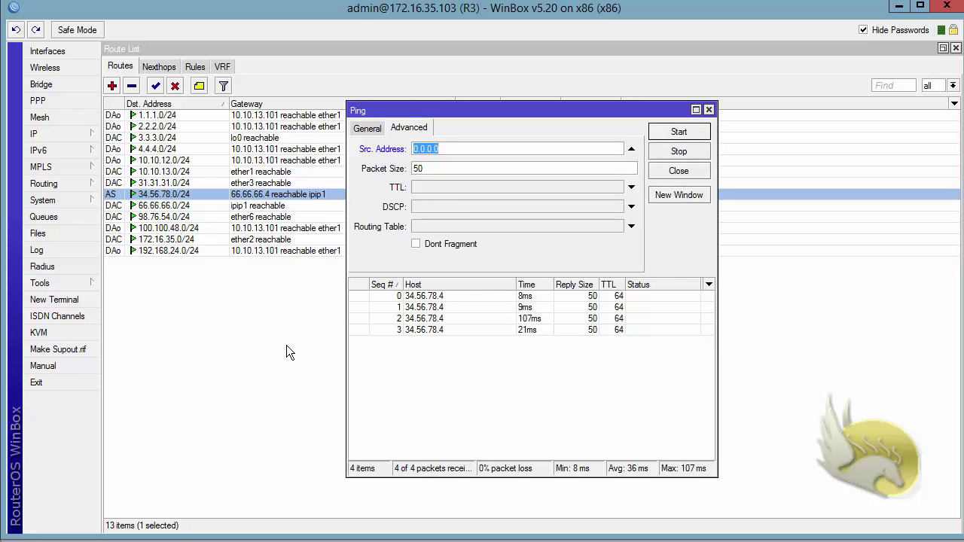
text(98.76.54.3)
click(678, 132)
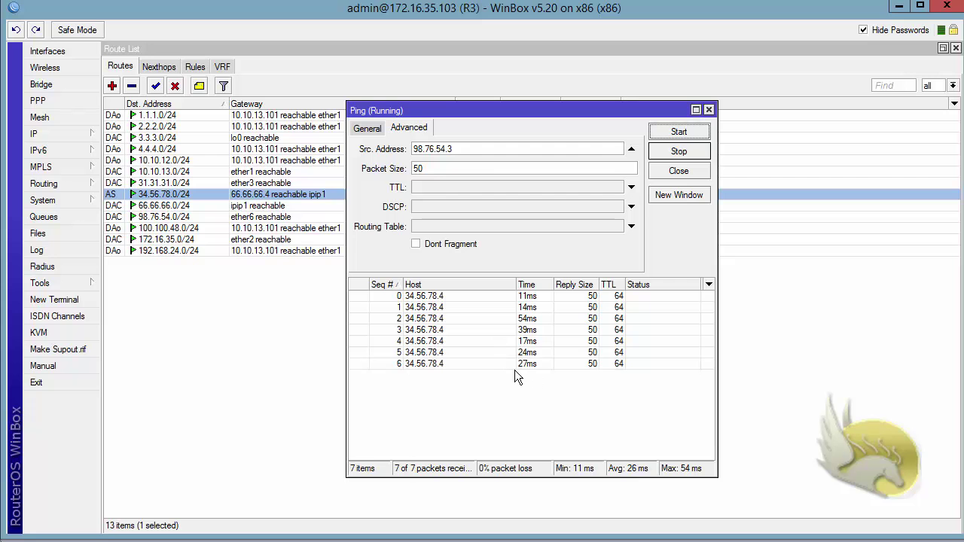
click(663, 151)
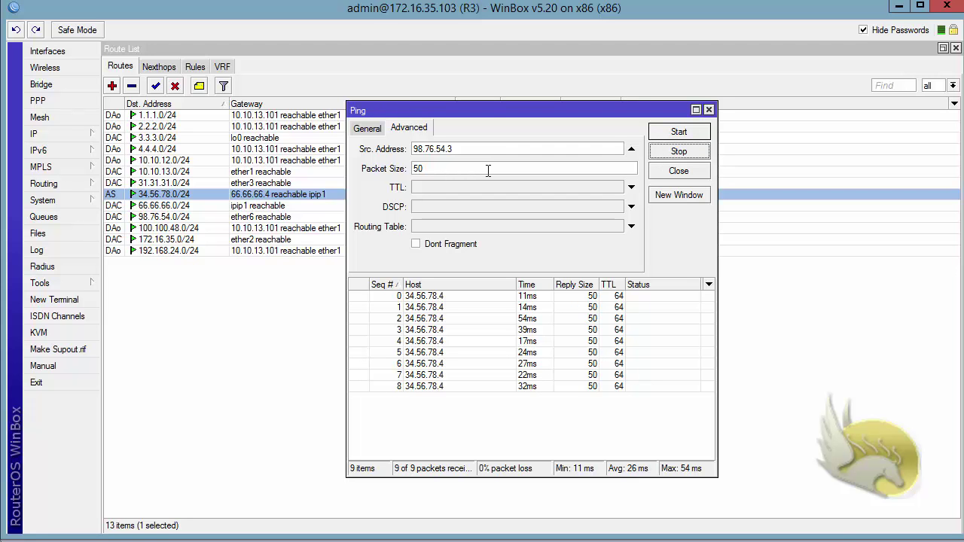